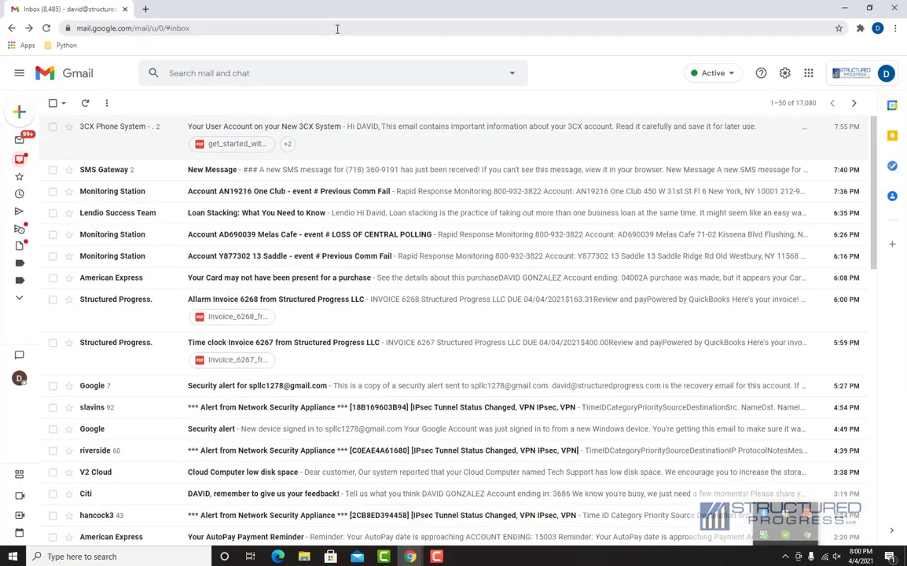
- Open the '3CX Phone System – Your User Account on your New 3CX System' email in Gmail
click(301, 134)
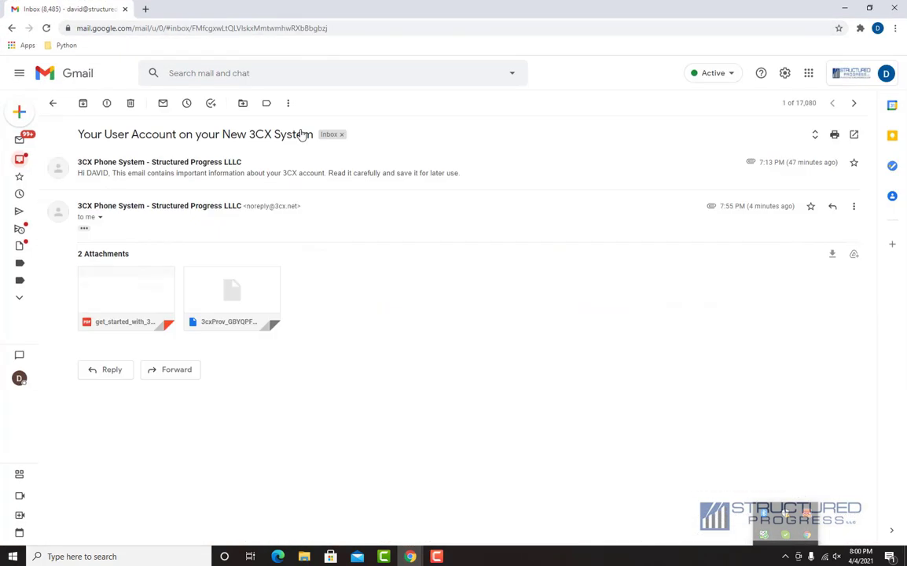
- Expand the trimmed email and download the Windows desktop app from its link
click(84, 228)
scroll(401, 251, down, 5)
scroll(407, 259, down, 1)
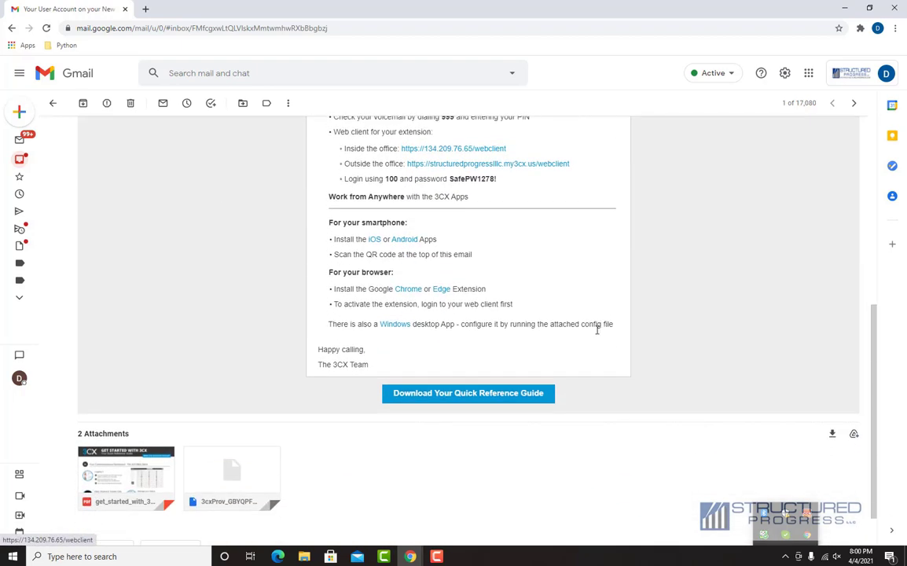
click(399, 328)
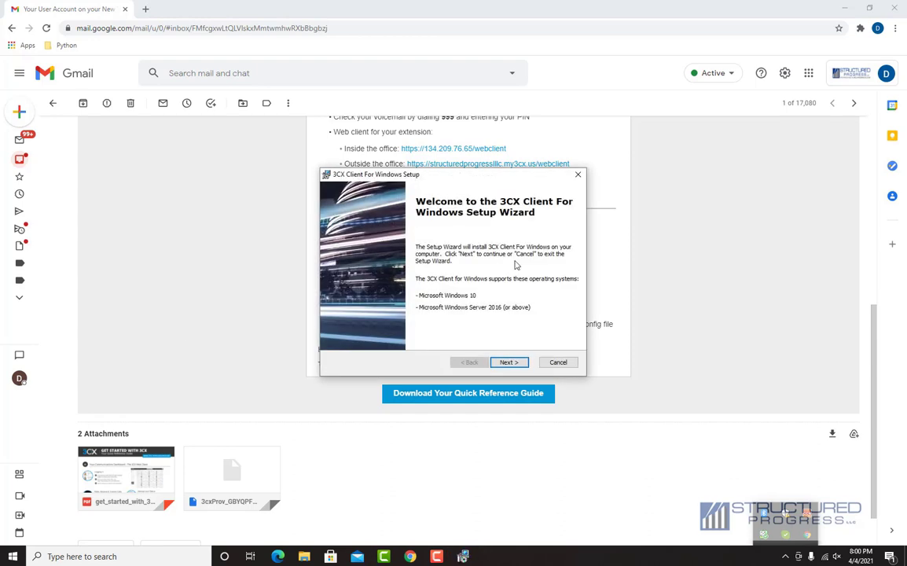
- Install 3CX Client for Windows to the default folder, accepting the license and launching on finish
click(513, 362)
click(398, 321)
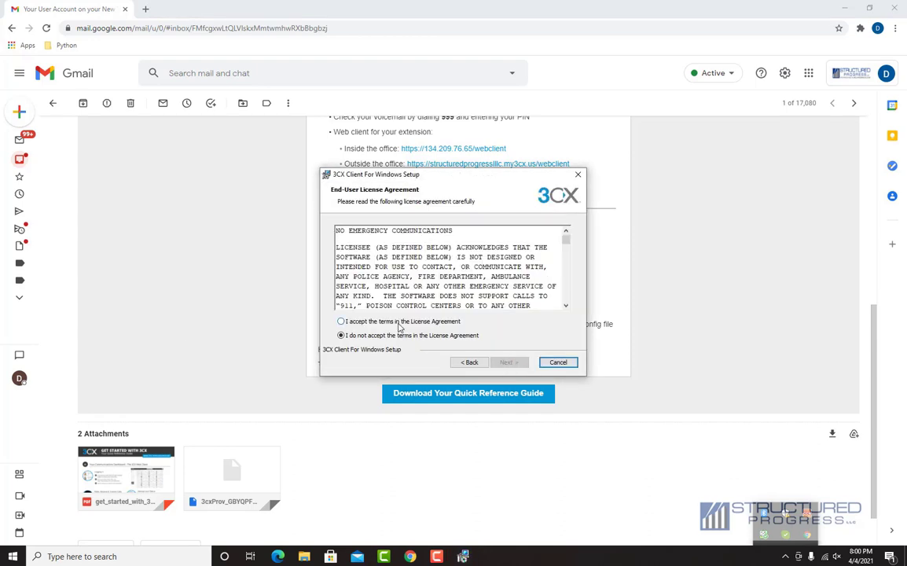
click(508, 363)
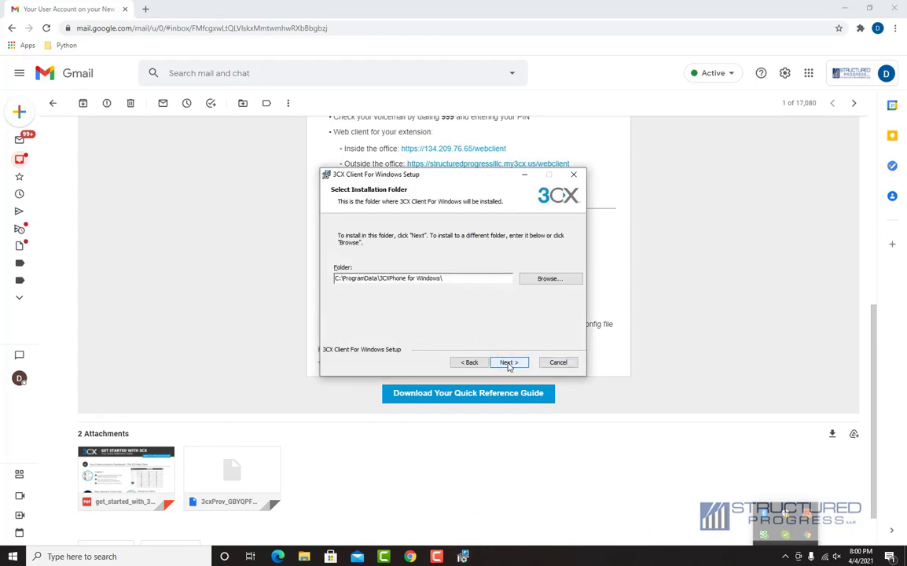
click(508, 363)
click(508, 363)
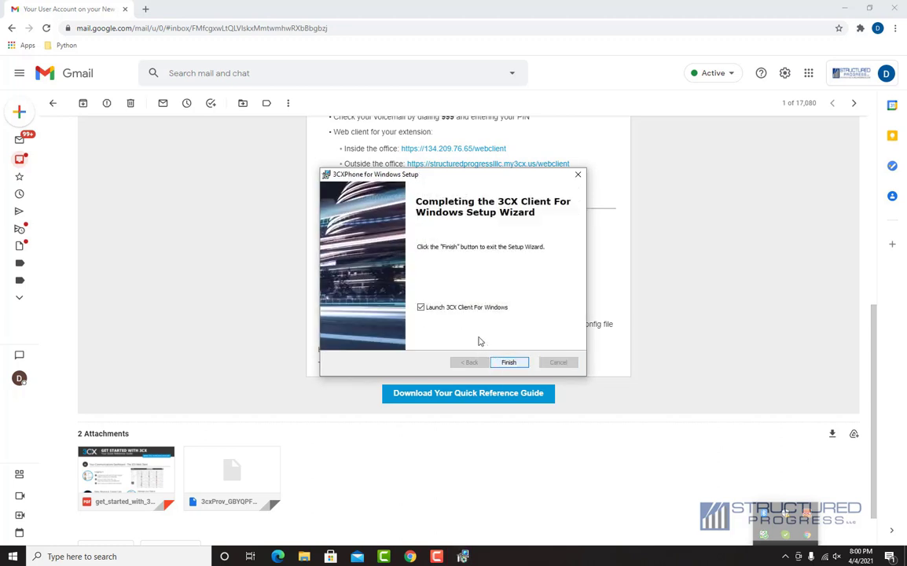
click(515, 364)
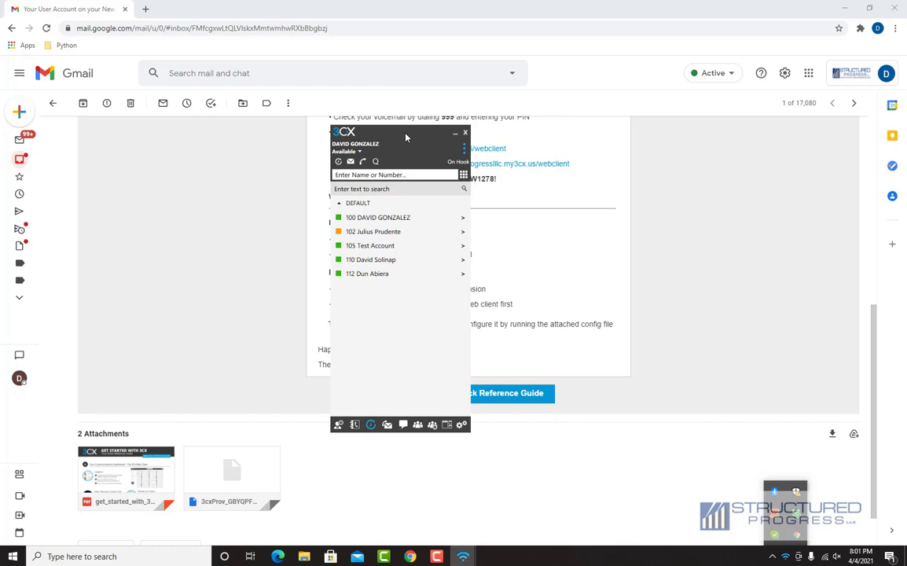
- Drag the client window into place over the email and show the dialling keypad
drag(396, 136, 346, 135)
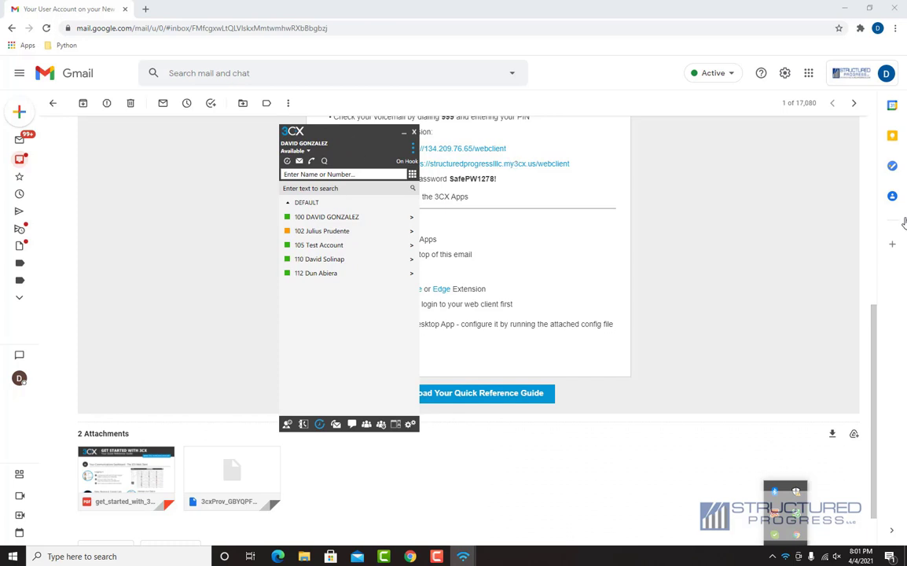
drag(380, 132, 423, 123)
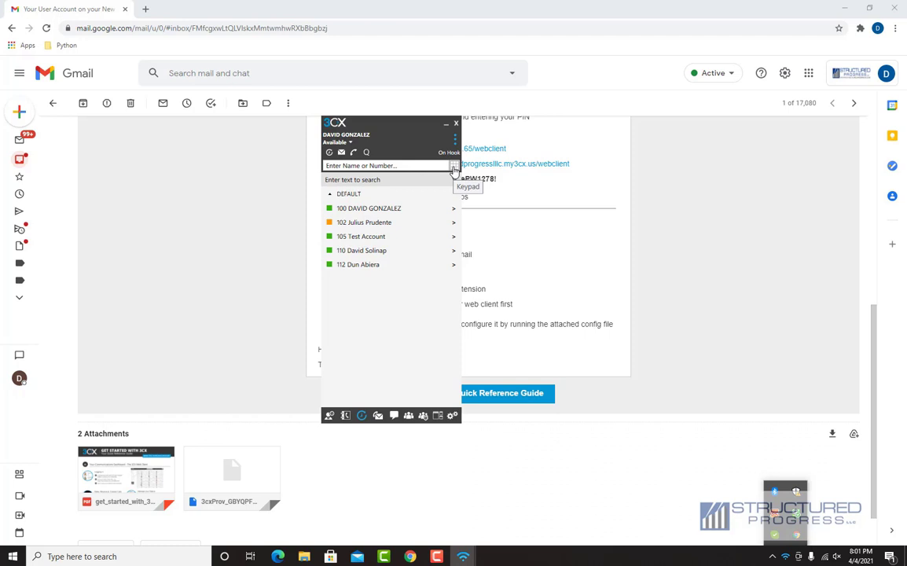
click(454, 167)
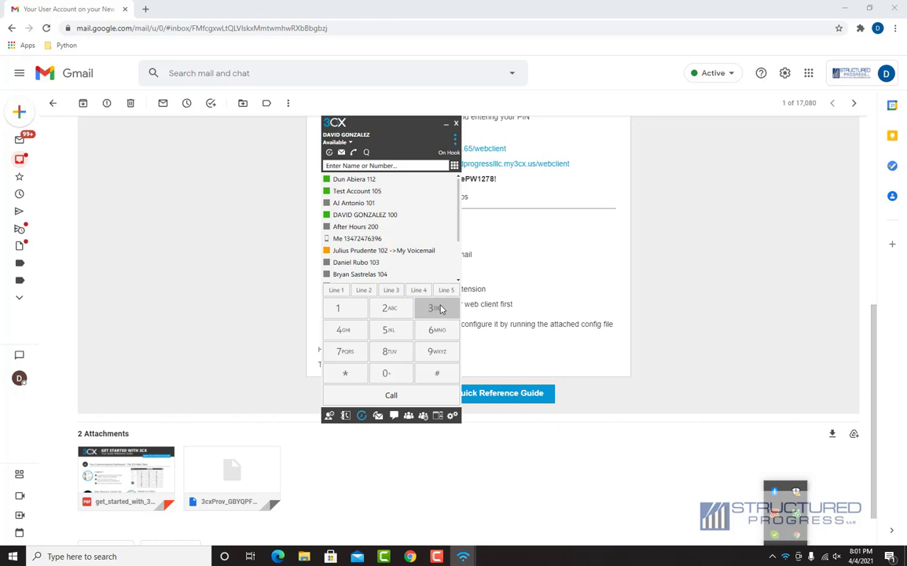
- Dial the user's own mobile number on the keypad and place the call
click(441, 309)
click(343, 329)
click(345, 351)
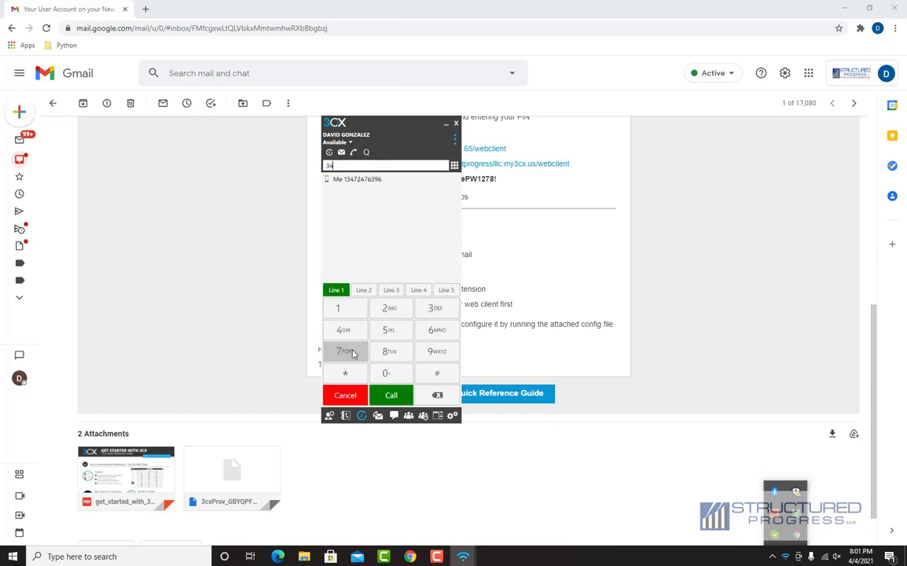
click(390, 308)
click(344, 329)
click(345, 351)
click(431, 330)
click(433, 308)
click(429, 350)
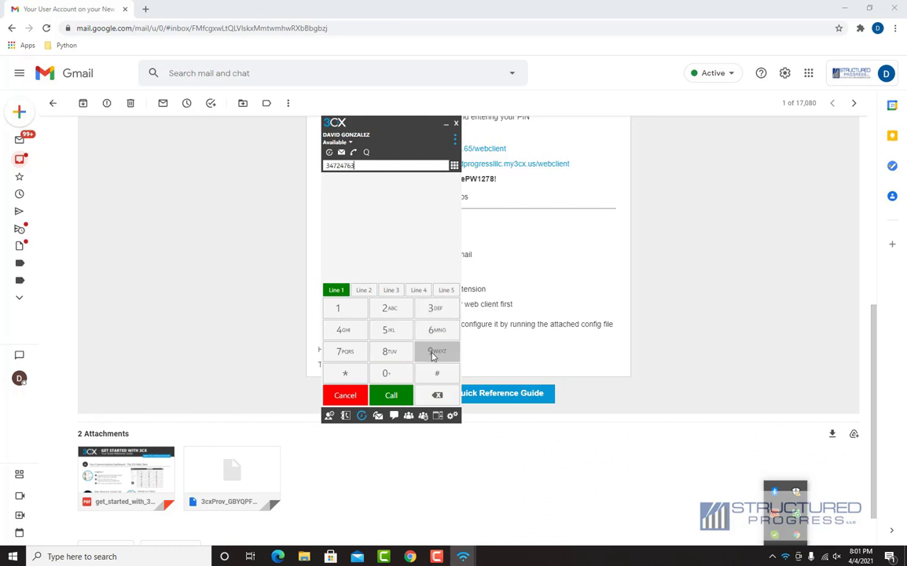
click(431, 330)
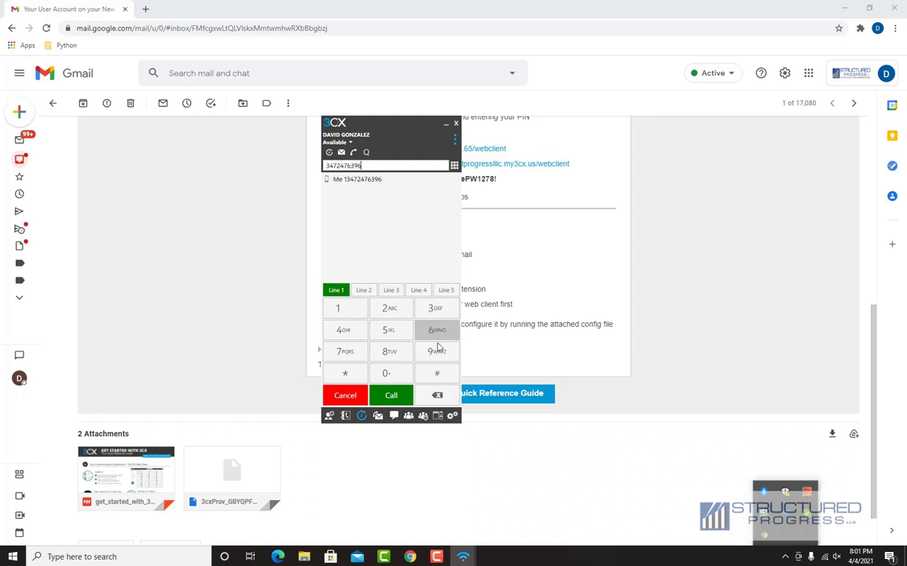
click(380, 398)
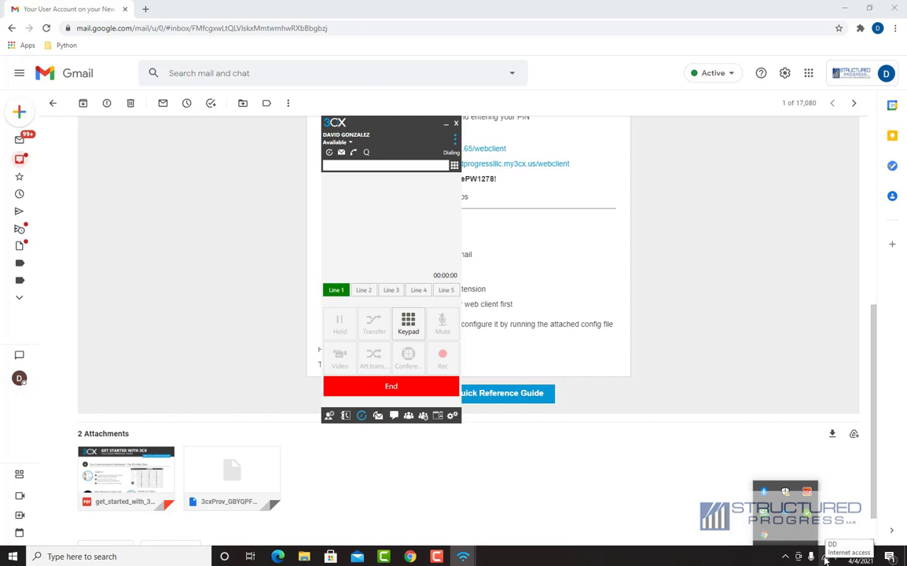
- Raise the speaker volume to 31 from the system tray, then hang up the test call
click(785, 554)
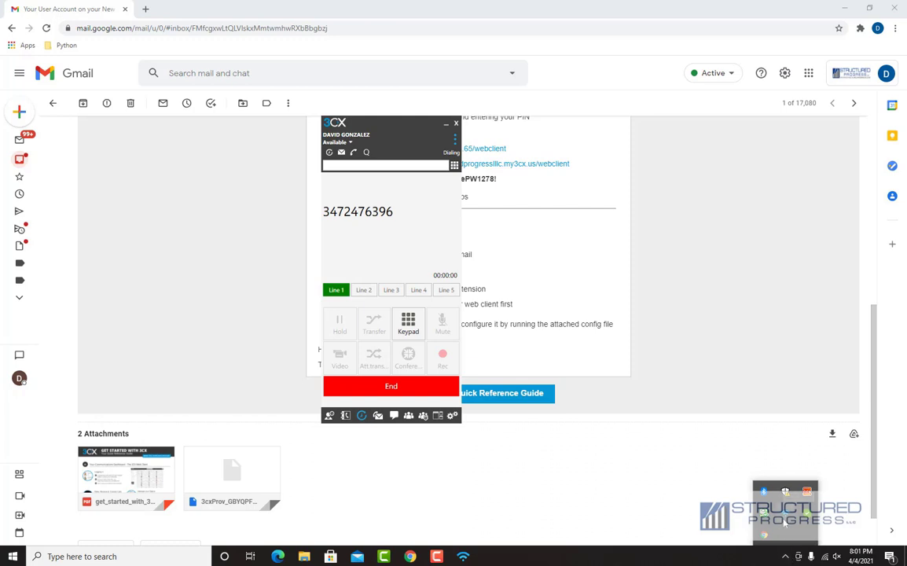
click(836, 556)
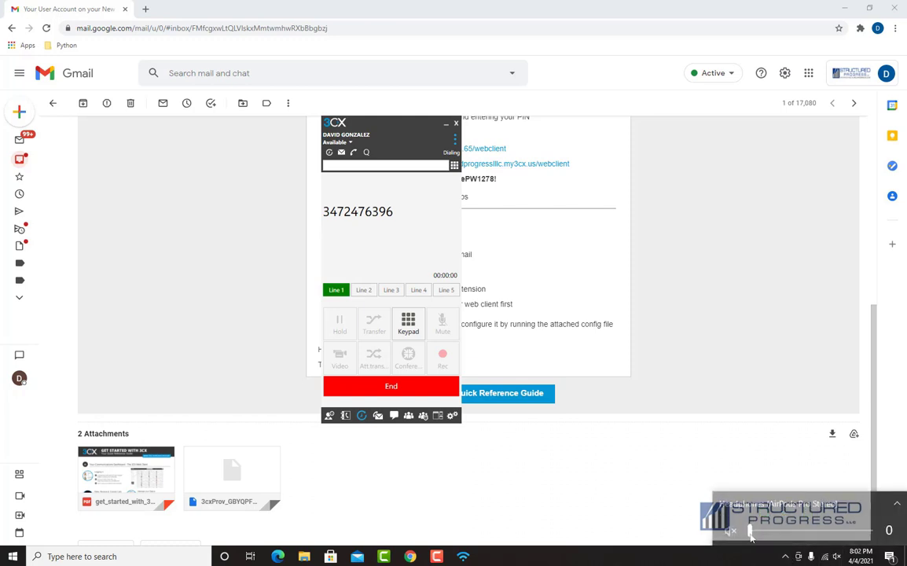
drag(751, 535, 788, 536)
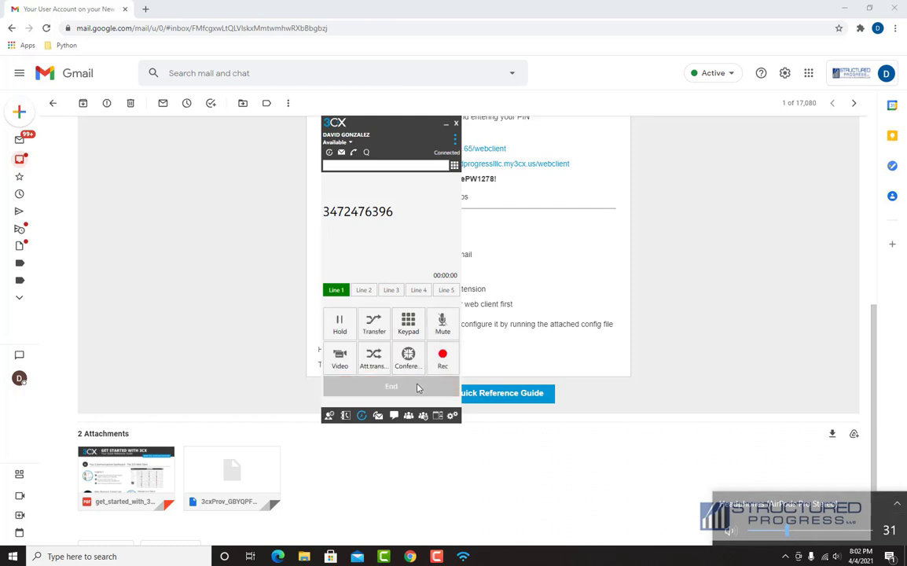
click(382, 388)
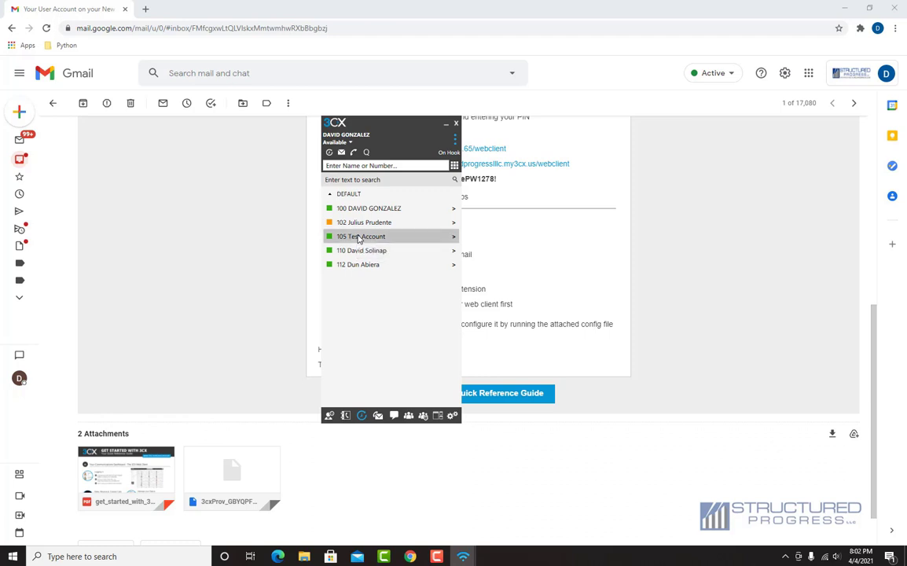
- Call extension 105 Test Account from the contact list, then end the call
click(358, 238)
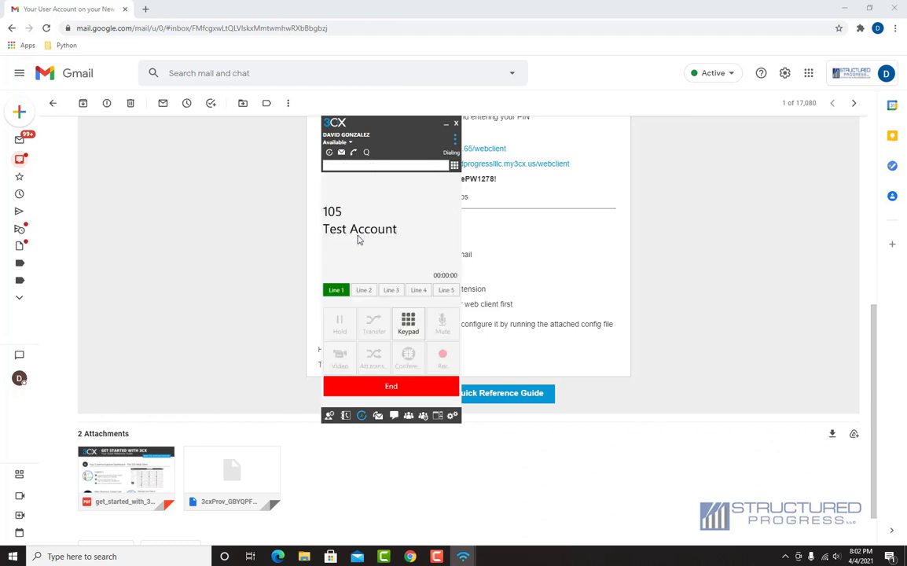
click(393, 386)
click(396, 386)
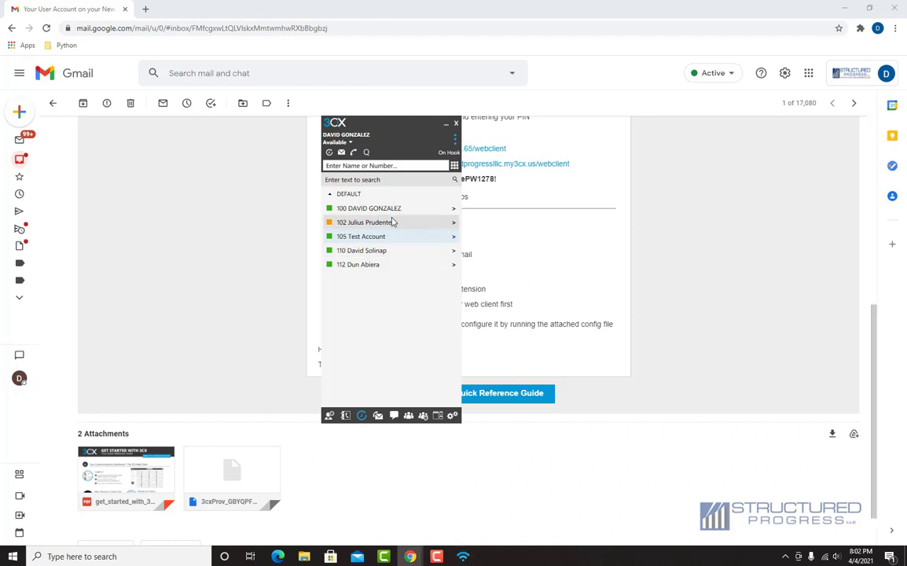
- Dial the user's mobile number again on the keypad and place the call
click(455, 165)
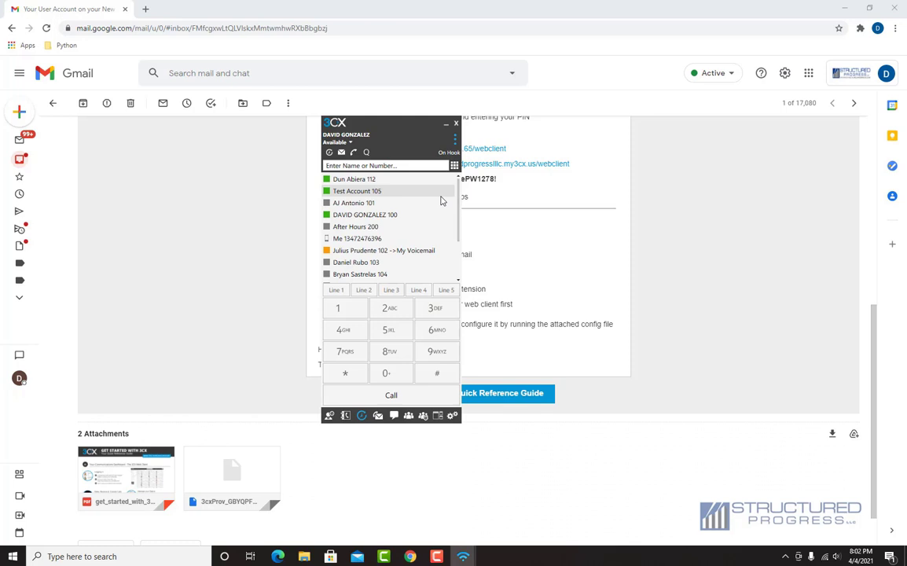
click(438, 308)
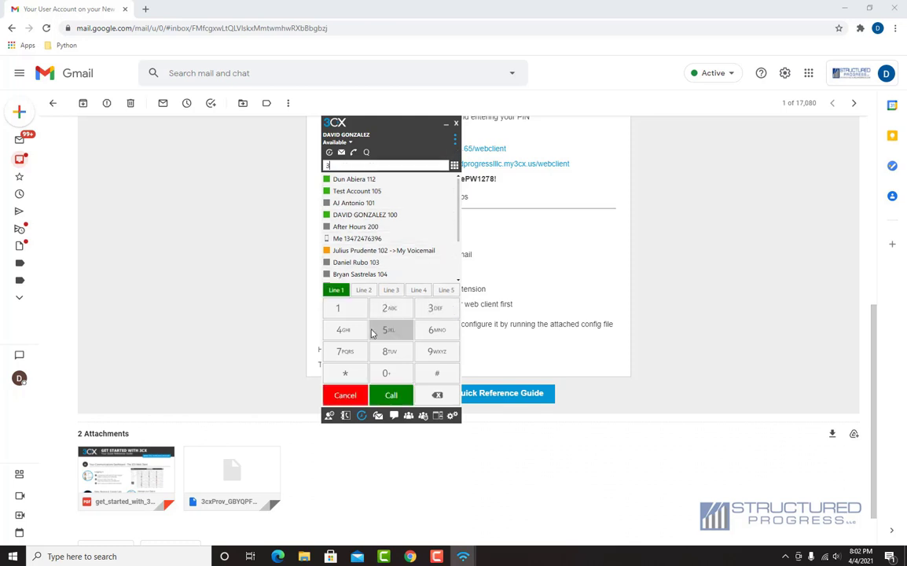
click(343, 330)
click(345, 352)
click(397, 314)
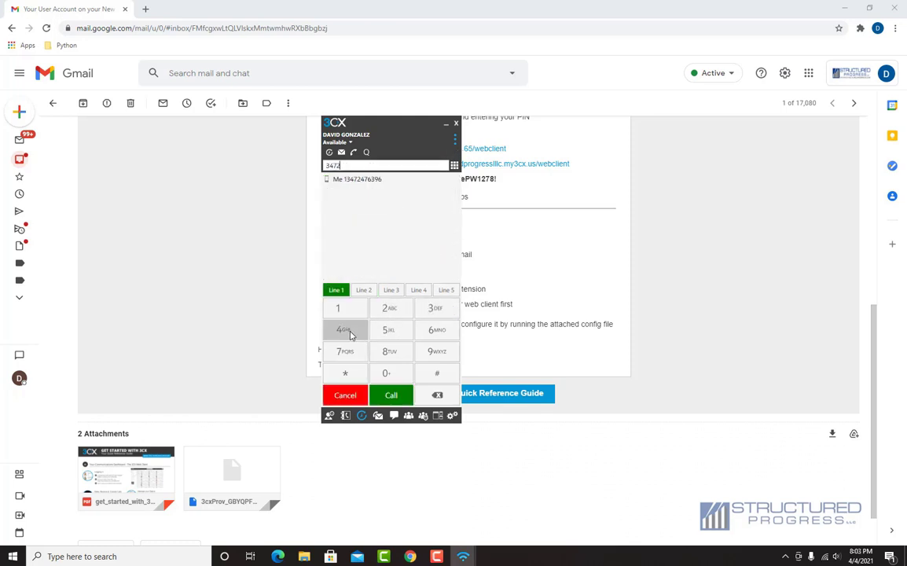
click(344, 329)
click(345, 352)
click(426, 331)
click(426, 310)
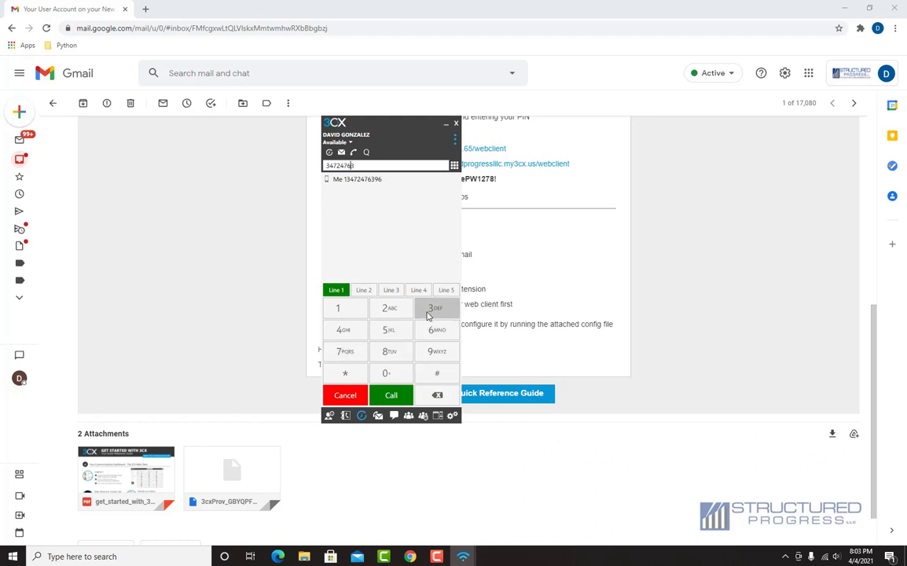
click(429, 352)
click(430, 333)
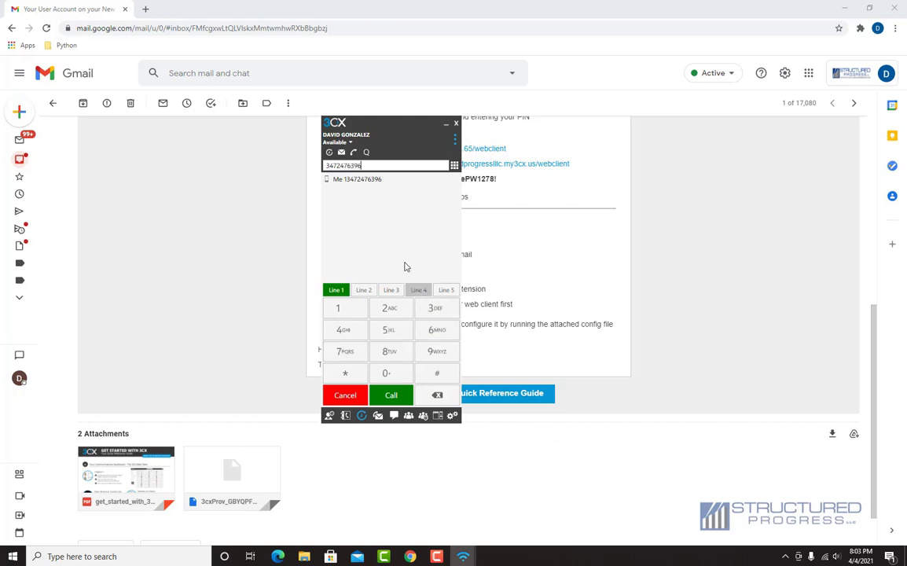
click(392, 394)
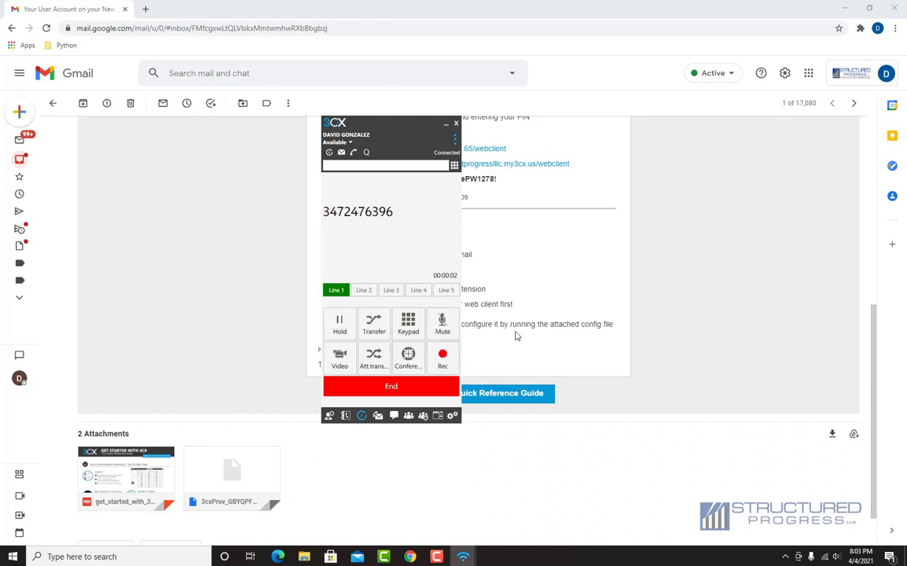
- Put the mobile call on hold, resume it, then hold it again
click(340, 333)
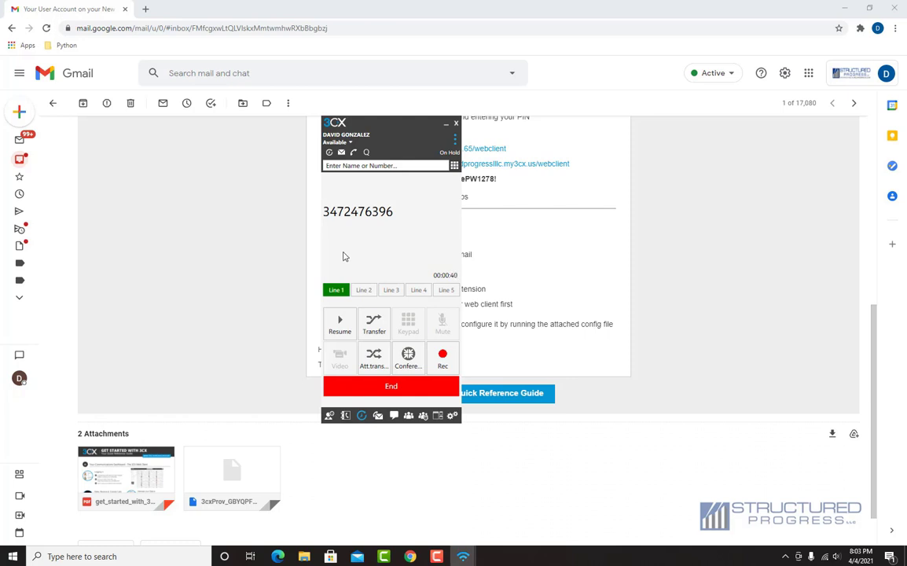
click(351, 331)
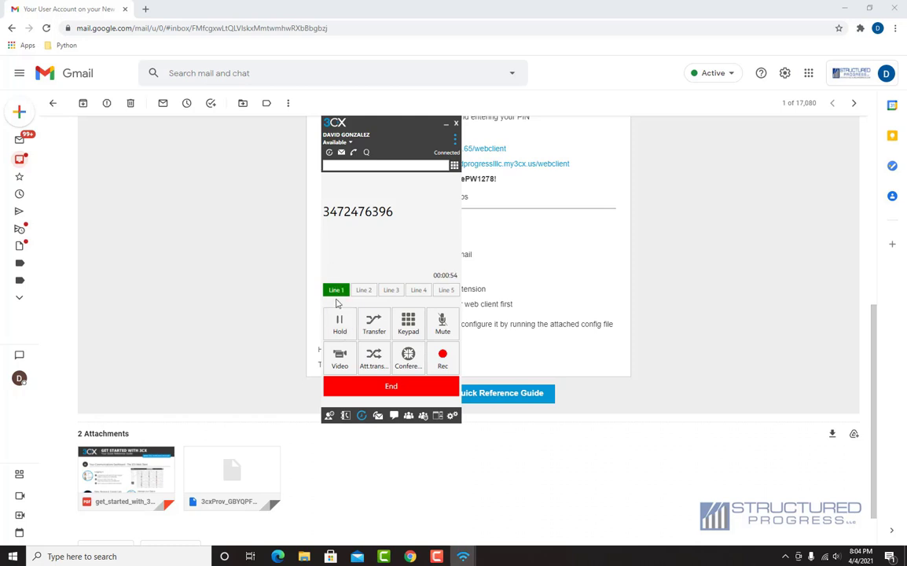
click(340, 324)
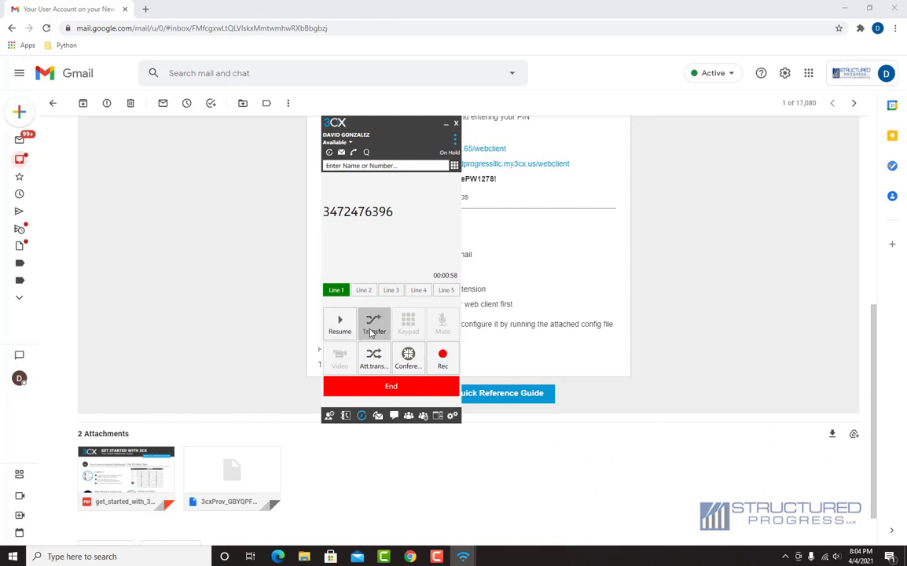
- Start transferring the held call and key six digits of a number on the dial pad
click(373, 326)
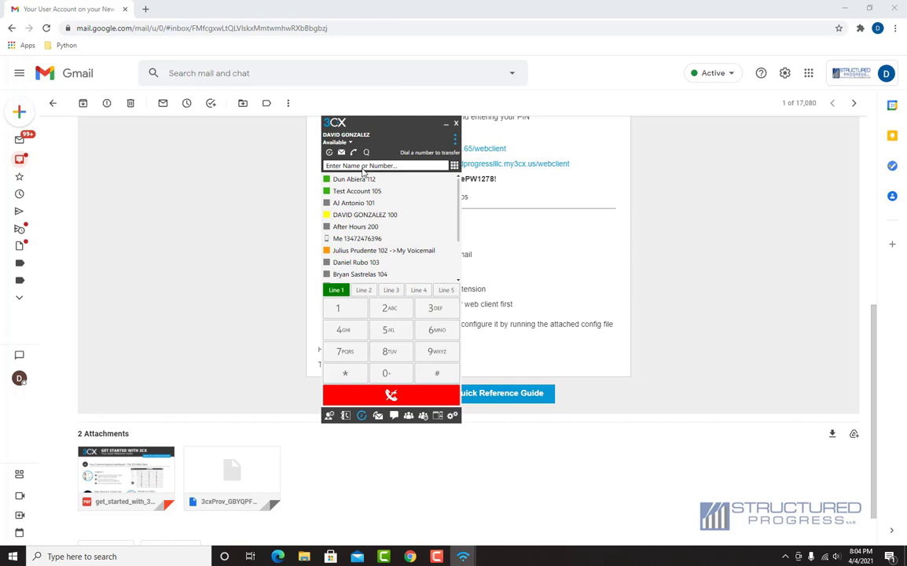
click(435, 308)
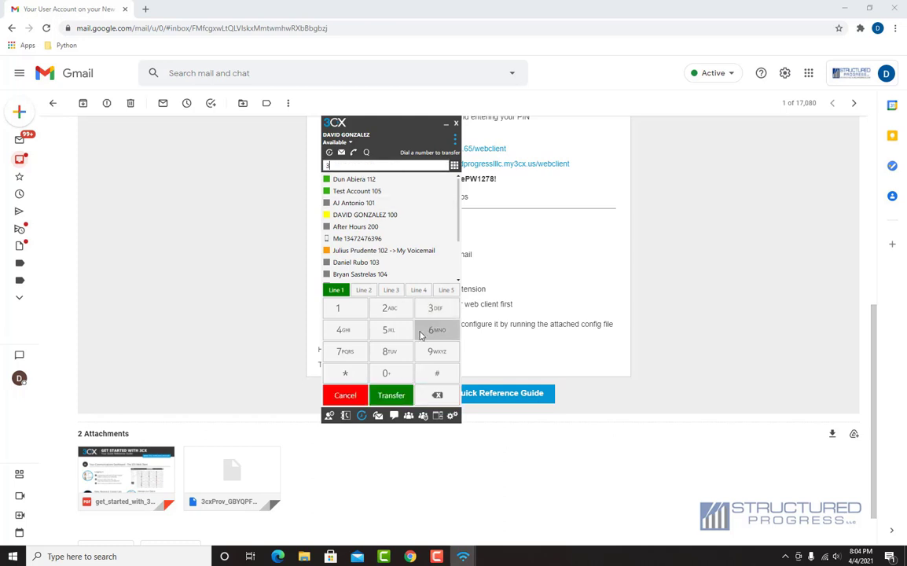
click(343, 329)
click(344, 352)
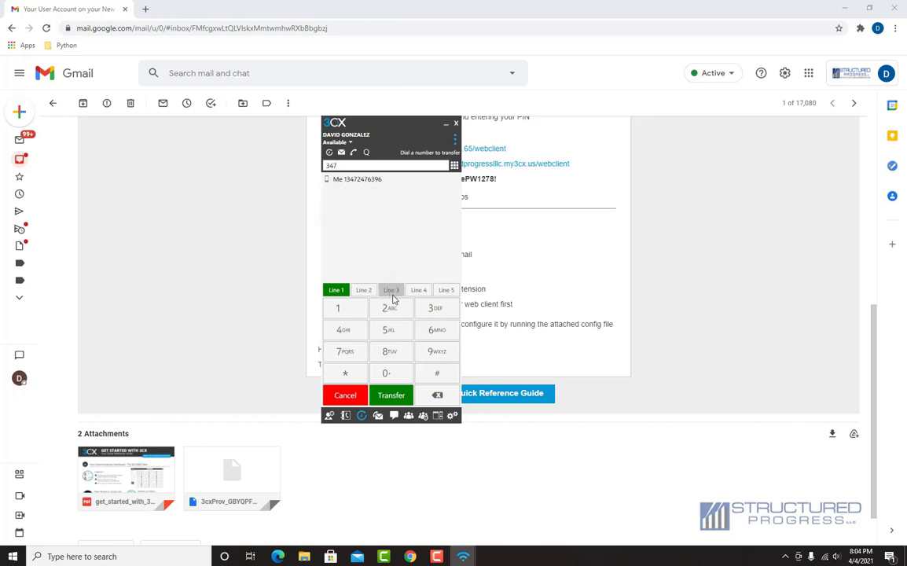
click(389, 308)
click(344, 329)
click(347, 352)
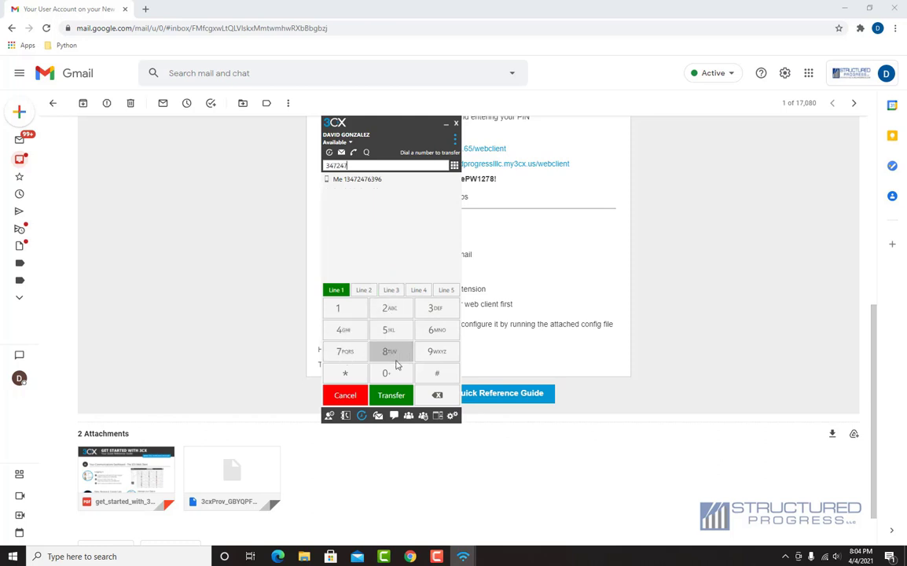
- Erase four of the entered digits and dial Test Account 105 from the contact list instead
click(425, 400)
click(425, 400)
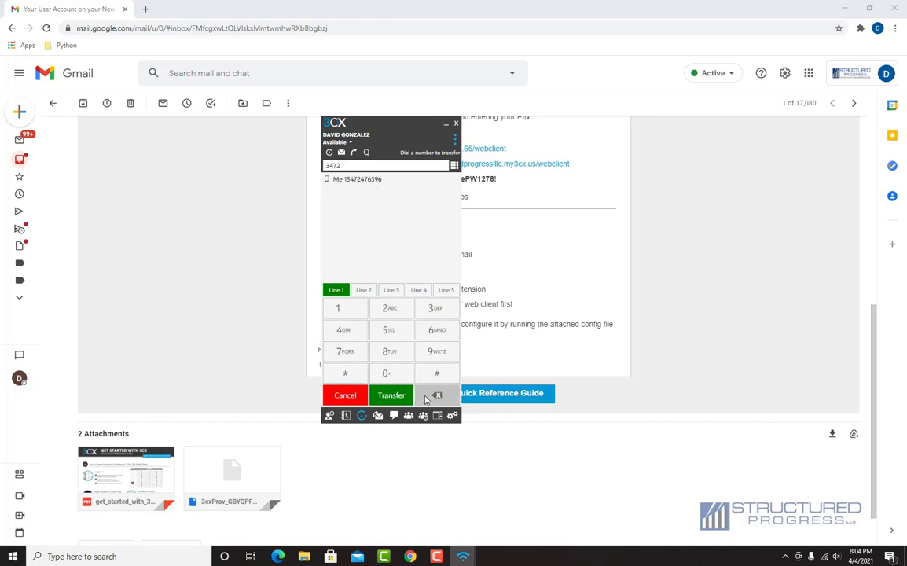
click(425, 400)
click(425, 400)
click(425, 400)
click(425, 400)
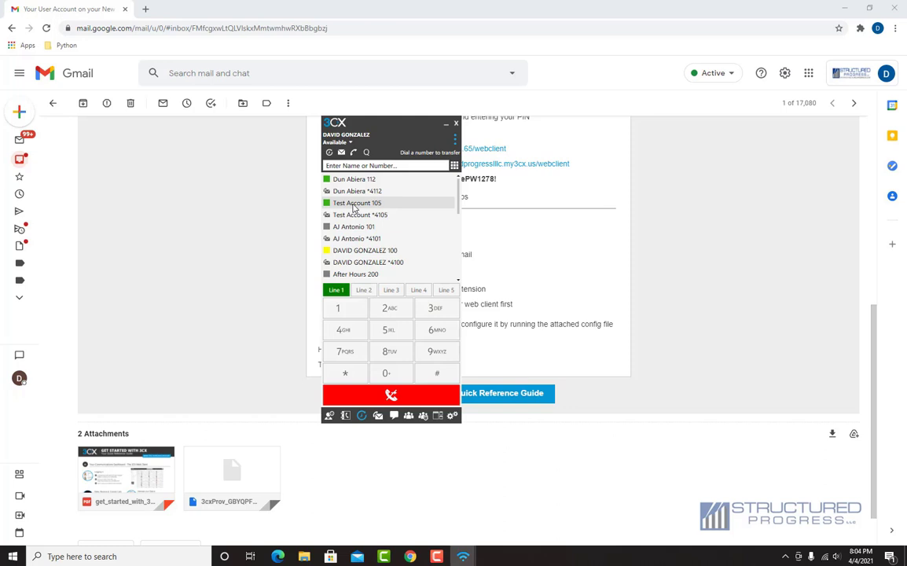
double_click(354, 206)
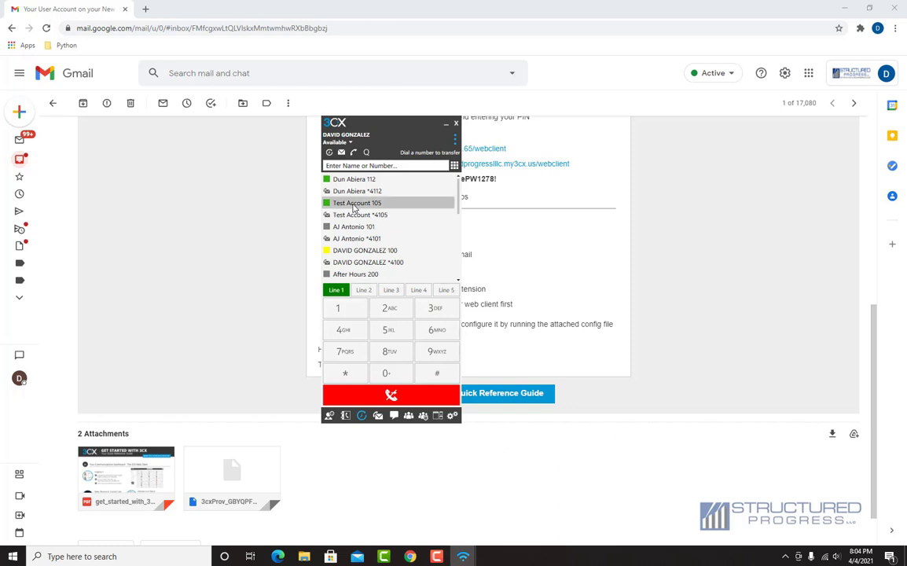
click(436, 350)
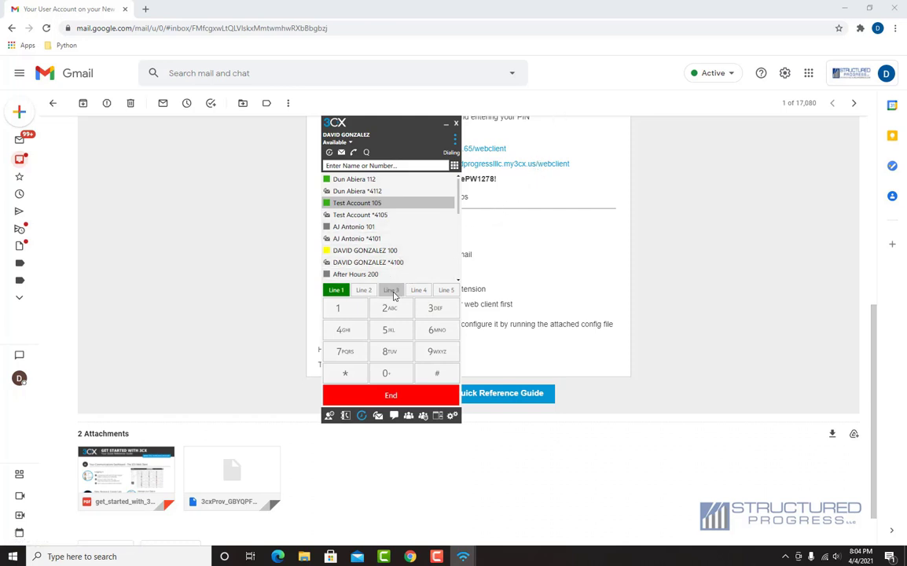
- Hang up the Test Account call and call the Me mobile entry from the contact list
click(397, 393)
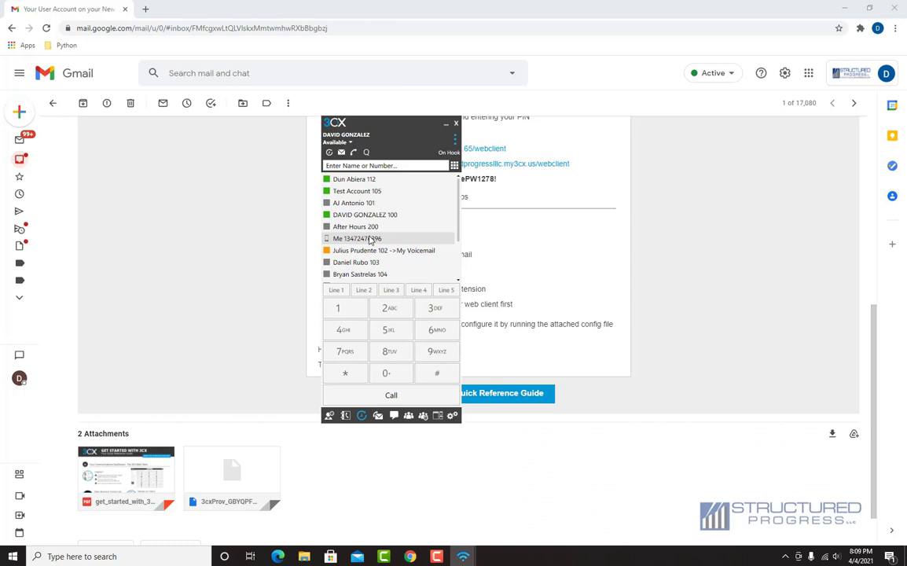
click(373, 239)
click(373, 240)
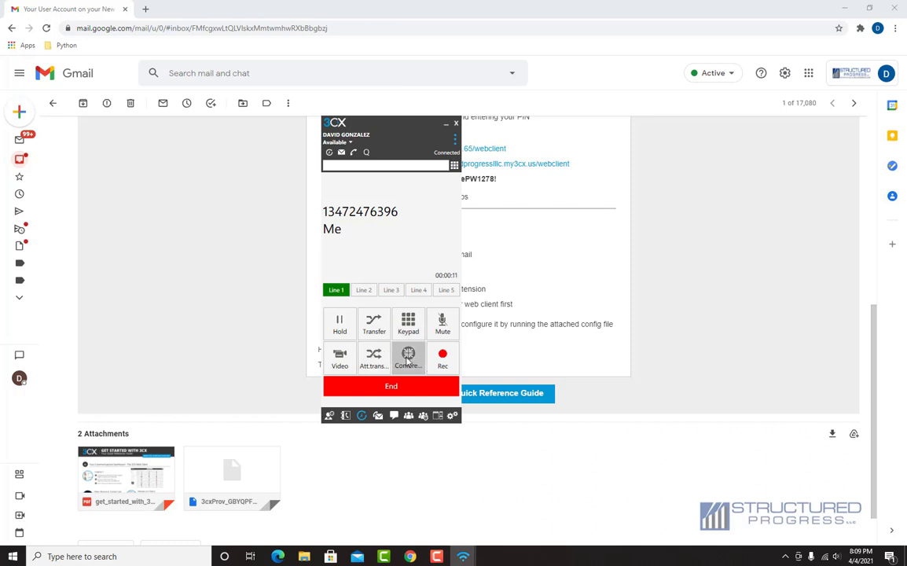
- Add Test Account 105 to the current call and start the three-party conference
click(408, 357)
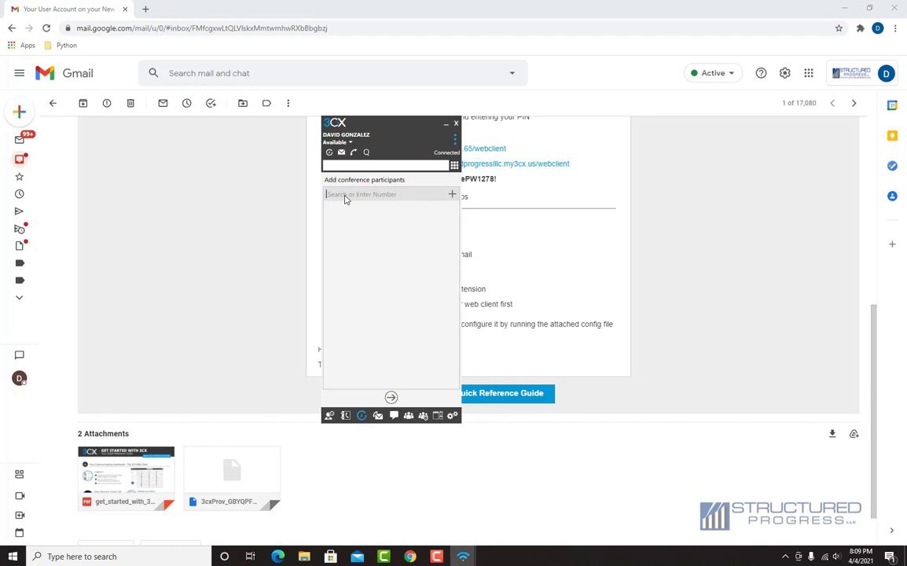
text(105)
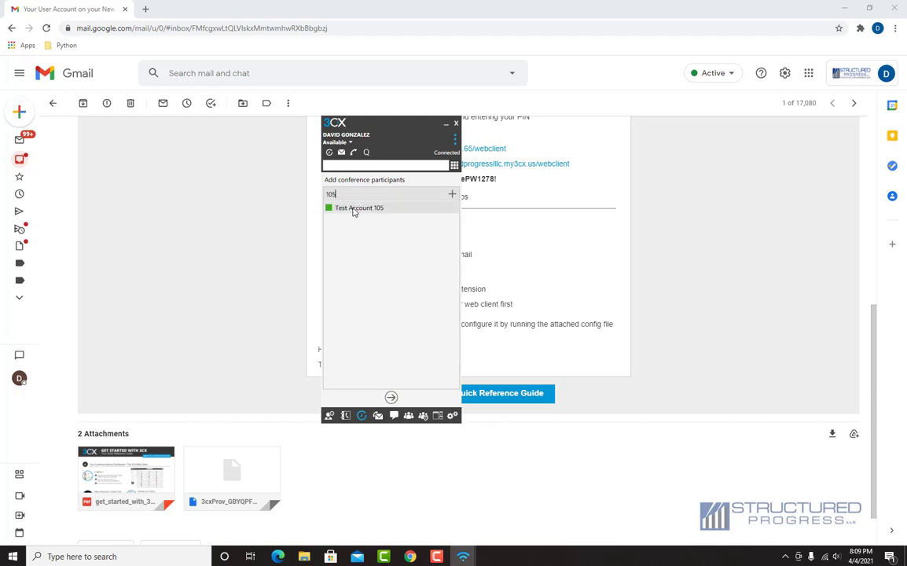
click(355, 210)
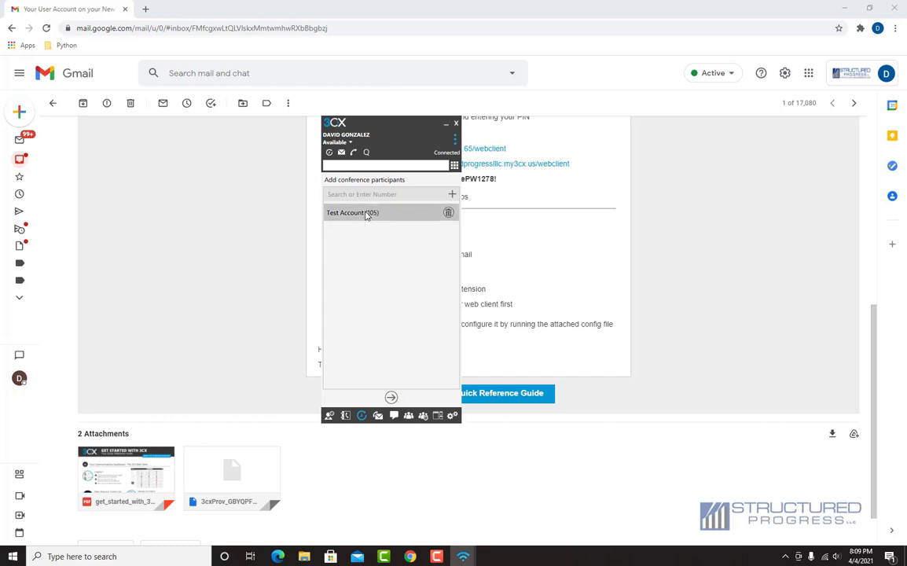
click(391, 398)
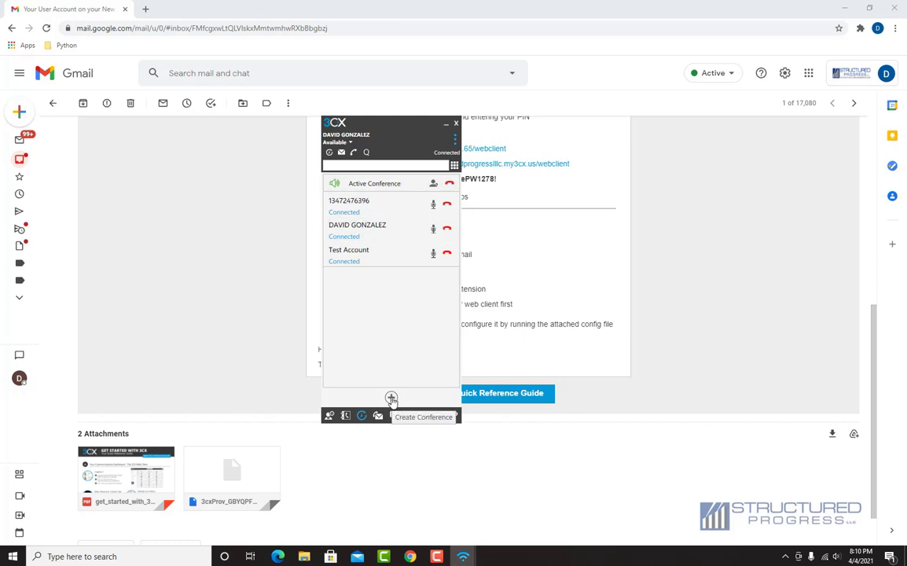
- Hang up the active conference, confirm with OK, and return to the dialpad and contacts
click(391, 399)
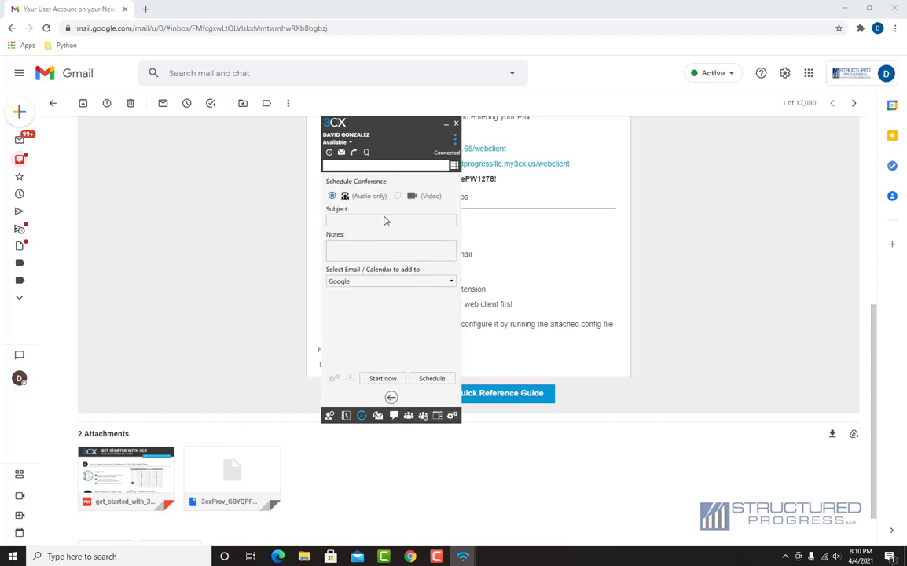
click(392, 398)
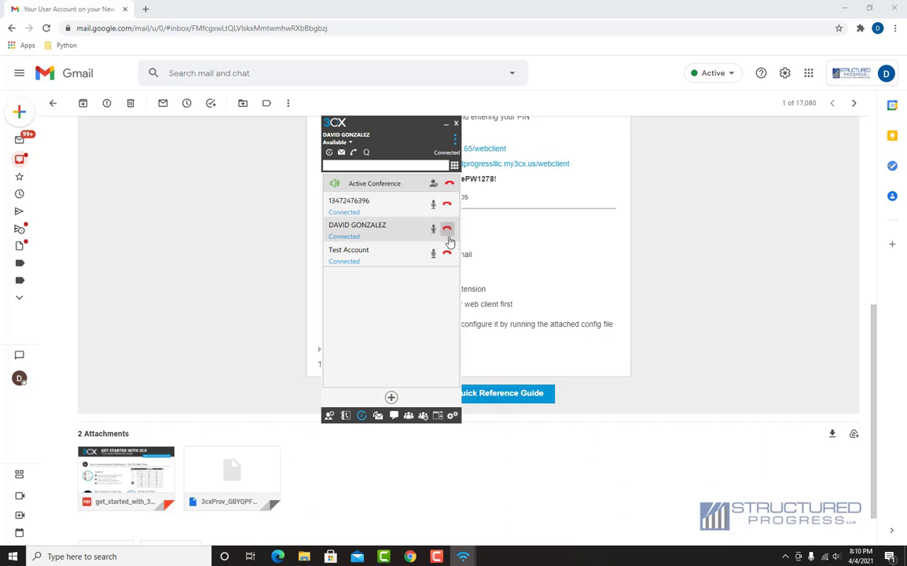
click(447, 186)
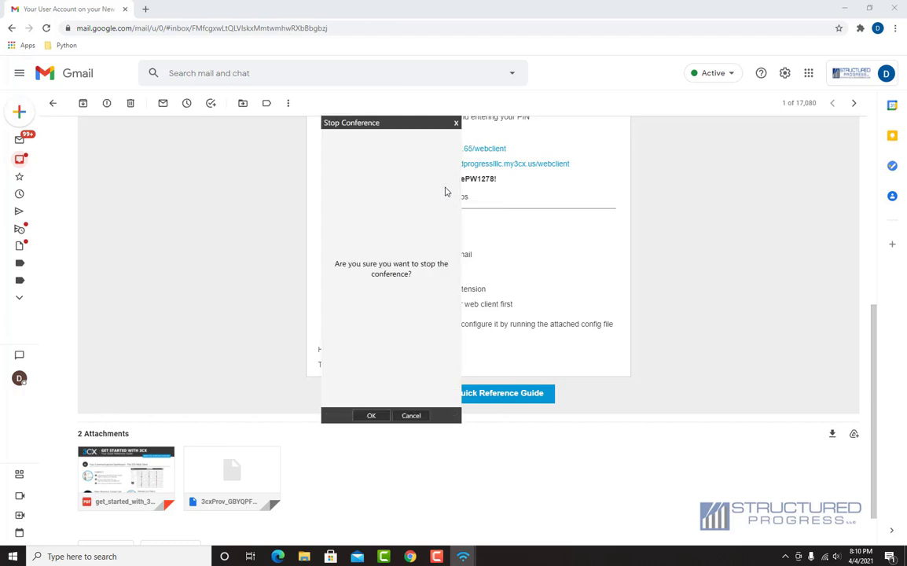
click(371, 416)
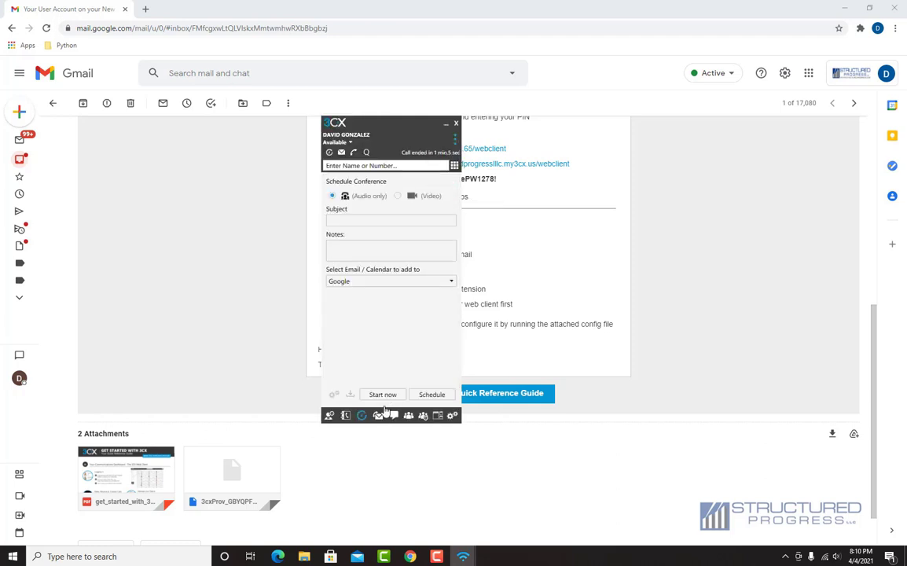
click(454, 168)
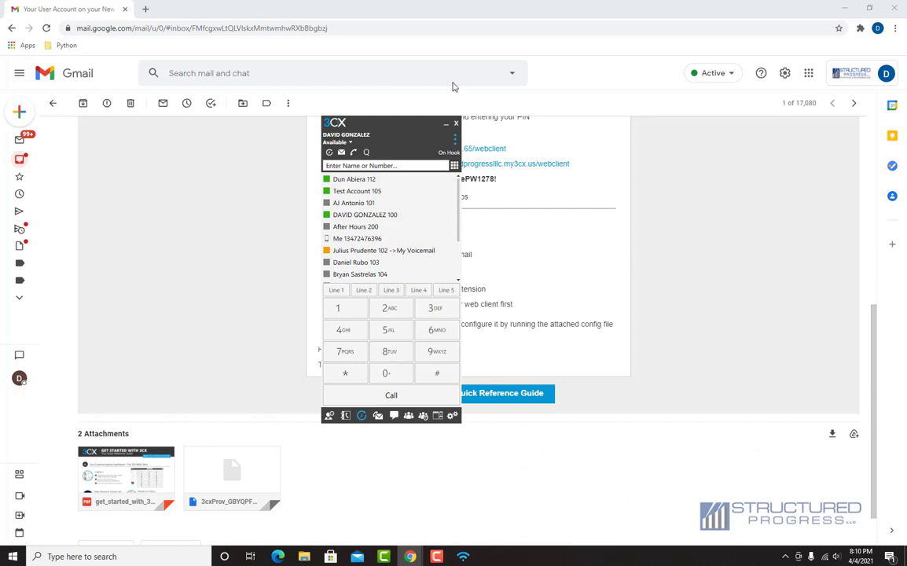
- Minimize Chrome, move the 3CX window up, and set presence to Lunch
click(844, 7)
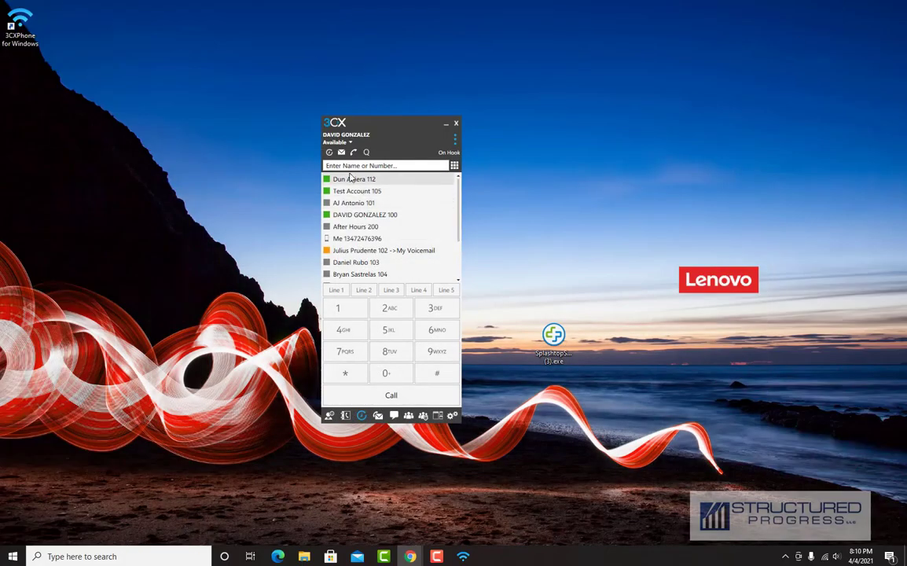
drag(332, 124, 356, 83)
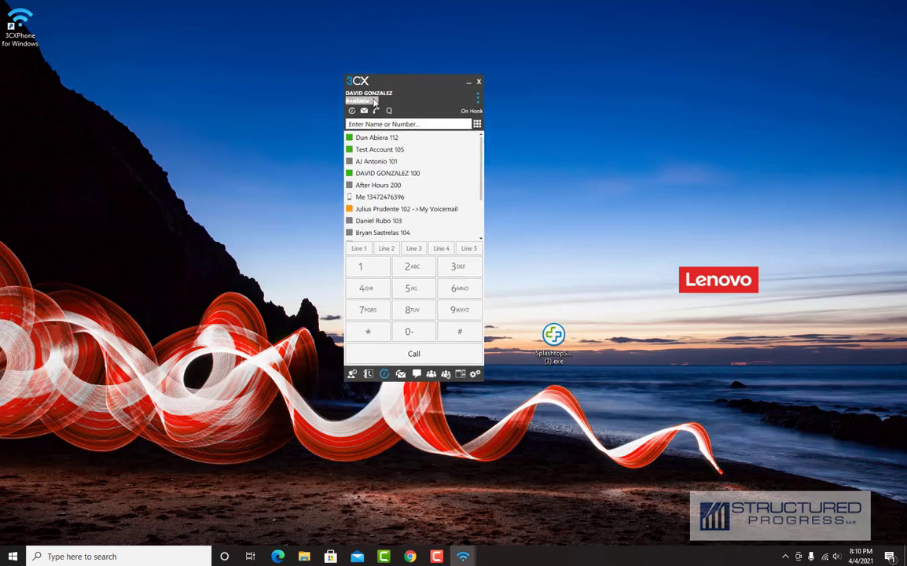
click(375, 102)
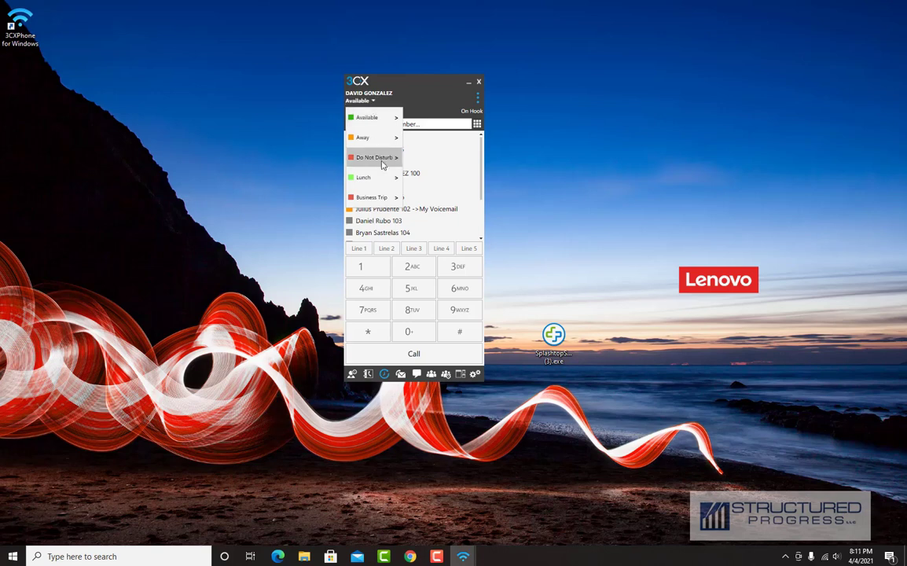
click(378, 185)
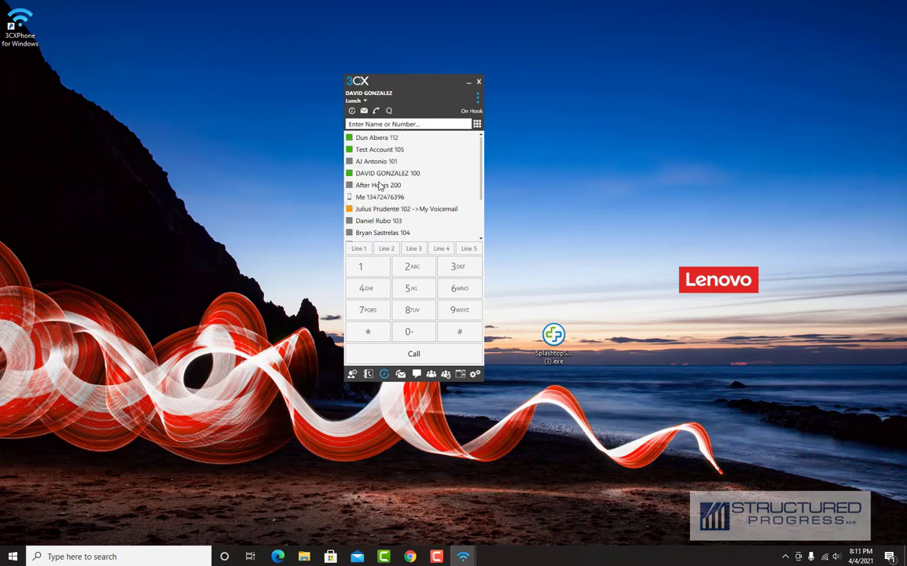
- Switch presence to Away, then Do Not Disturb, and finally back to Available
click(364, 102)
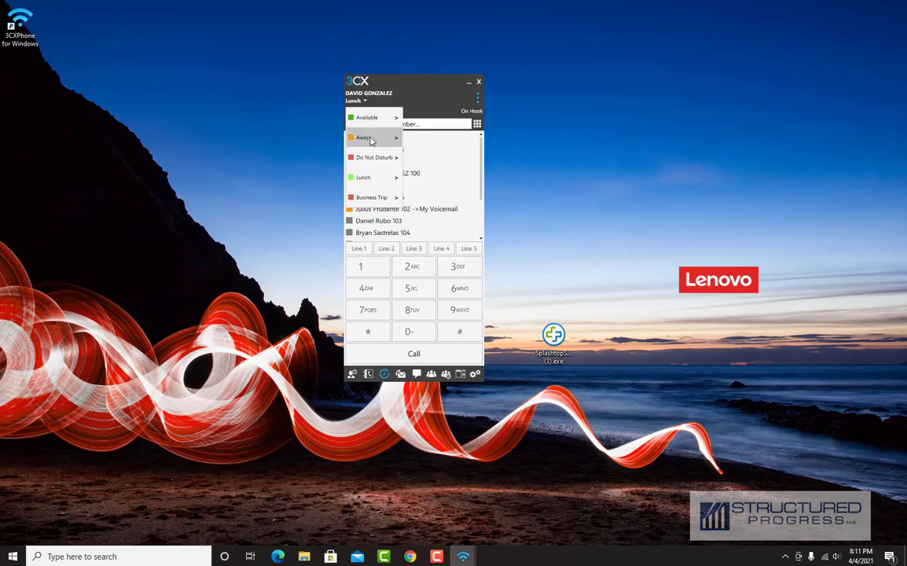
click(371, 140)
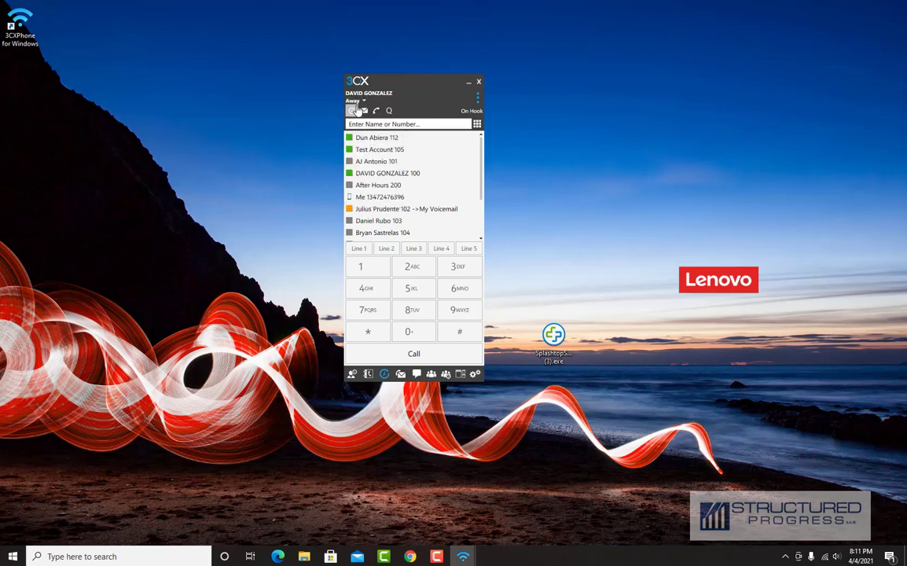
click(358, 103)
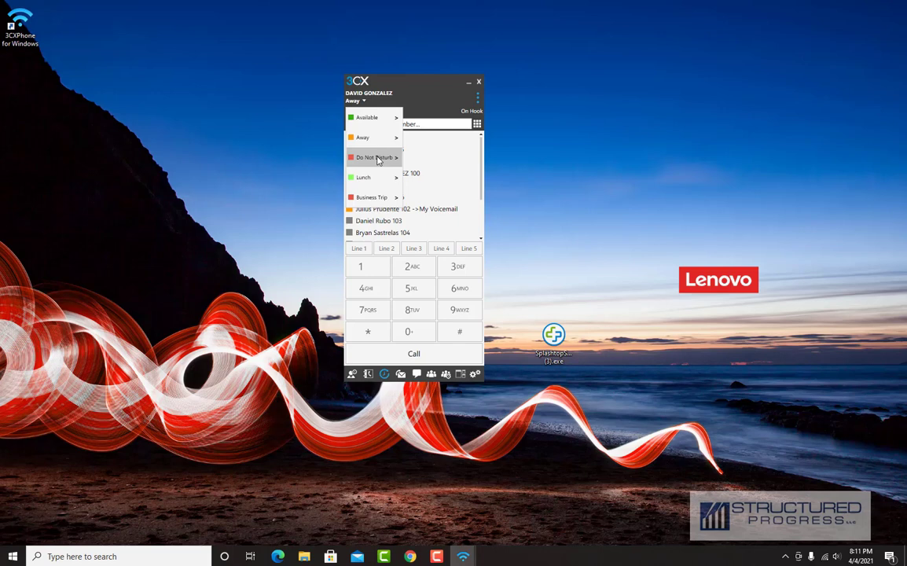
click(377, 158)
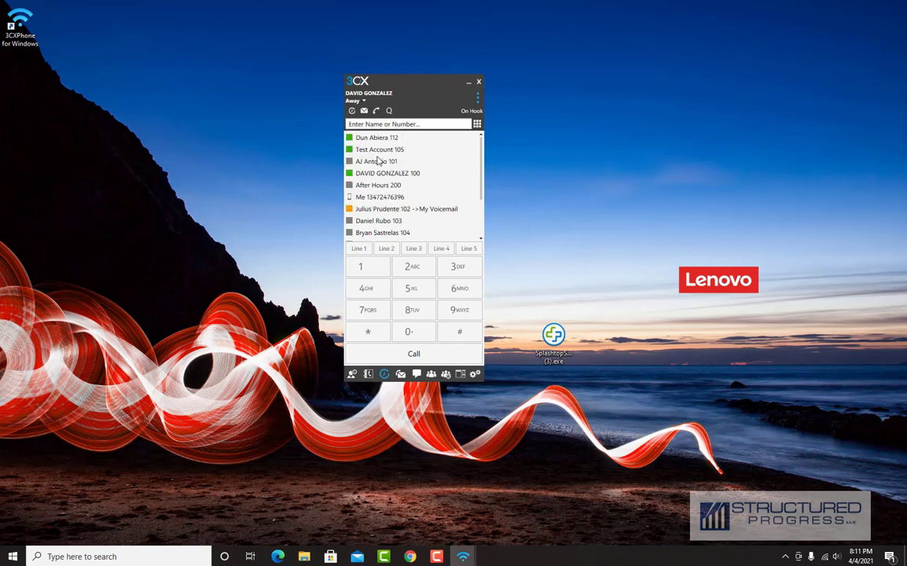
click(367, 102)
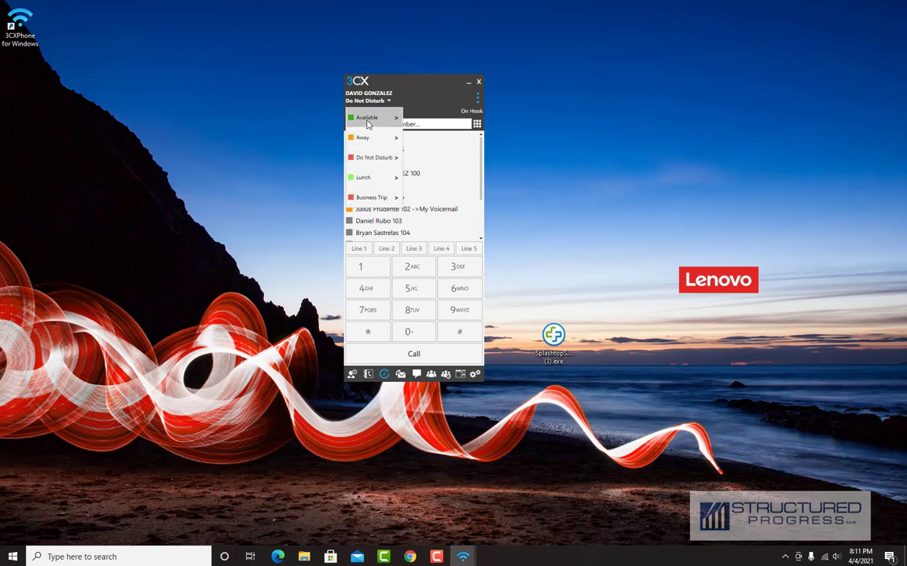
click(367, 119)
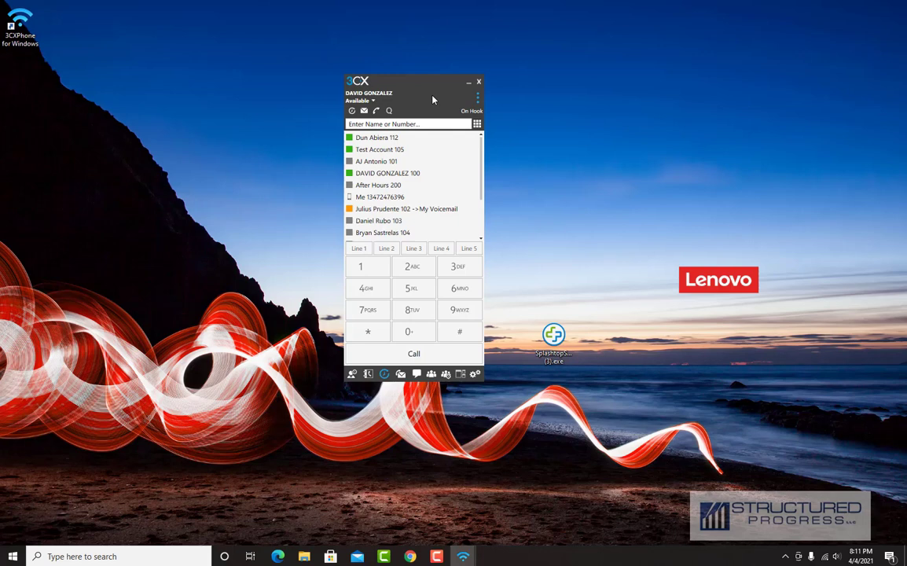
- Show the DEFAULT group's presence list for extensions 100 through 112
click(353, 375)
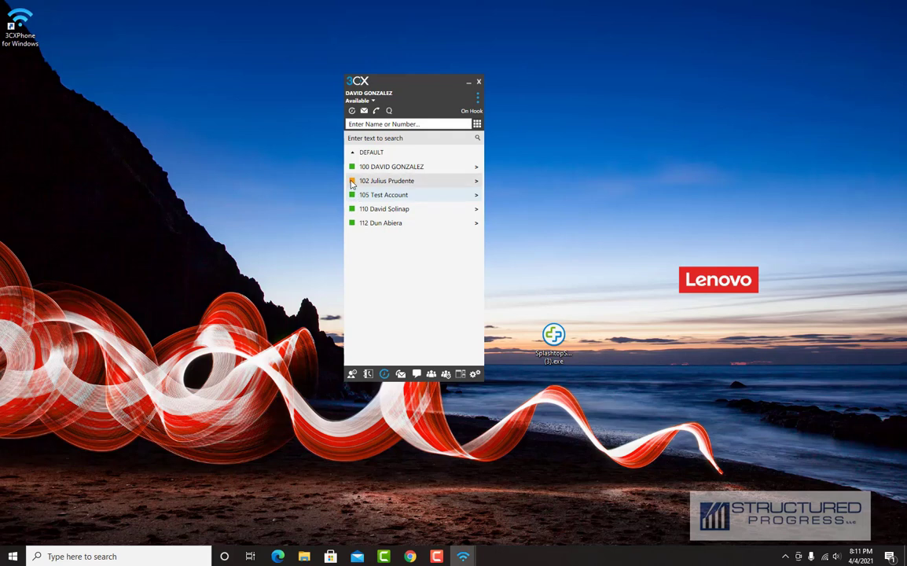
mouse_move(361, 189)
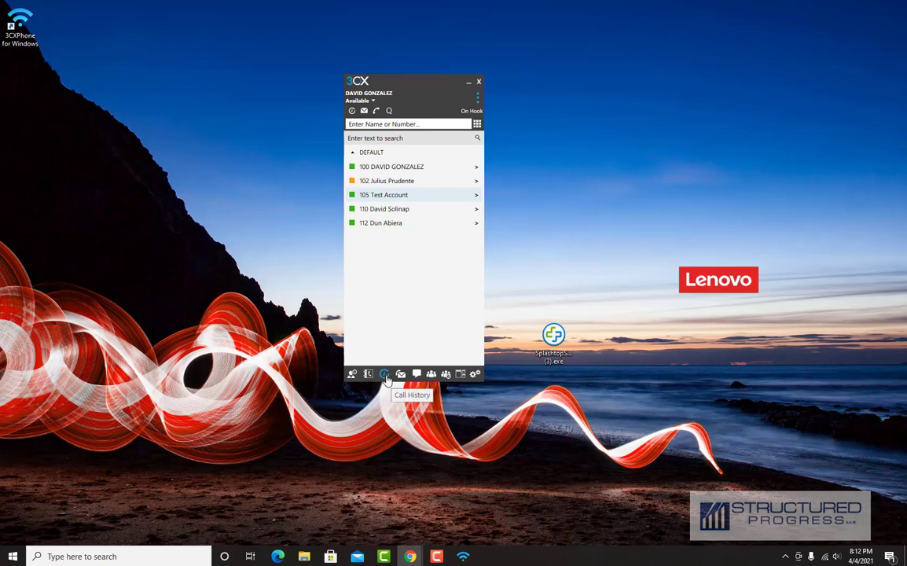
- From the call history, call back the missed call from extension 102, then end it
click(385, 376)
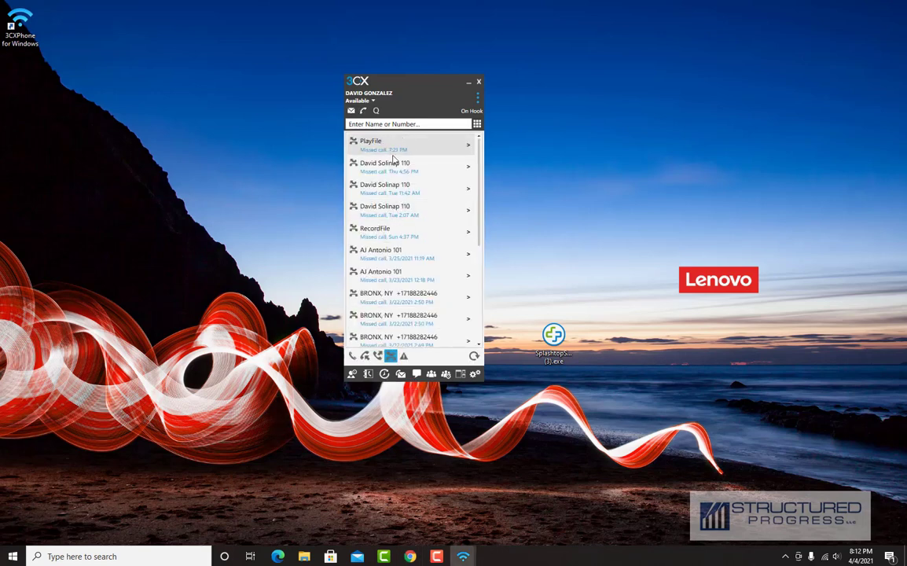
scroll(409, 236, down, 5)
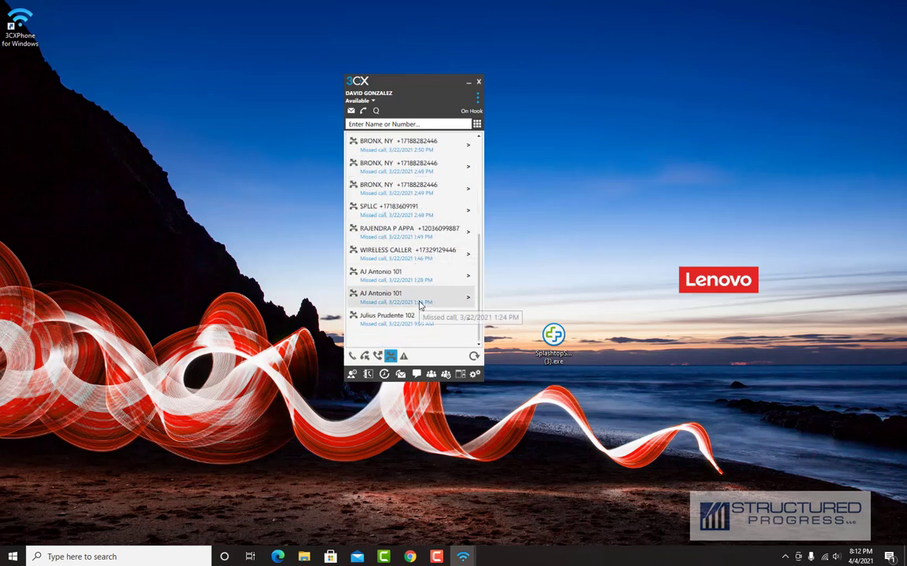
scroll(420, 305, up, 5)
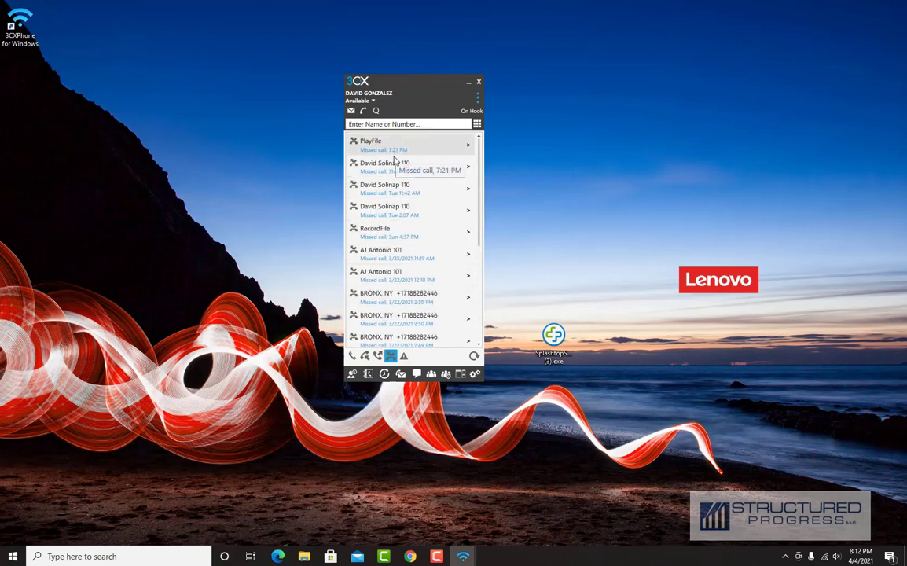
scroll(412, 220, down, 5)
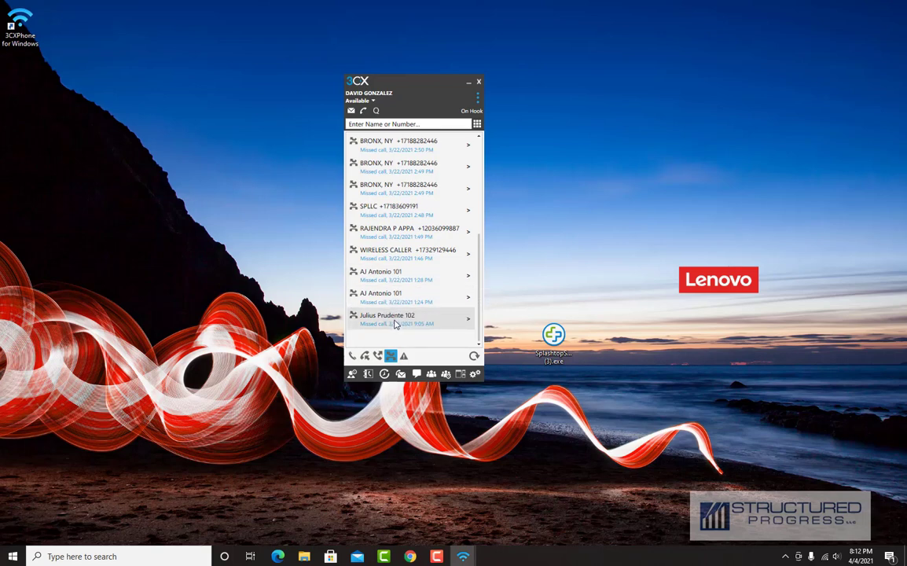
double_click(396, 325)
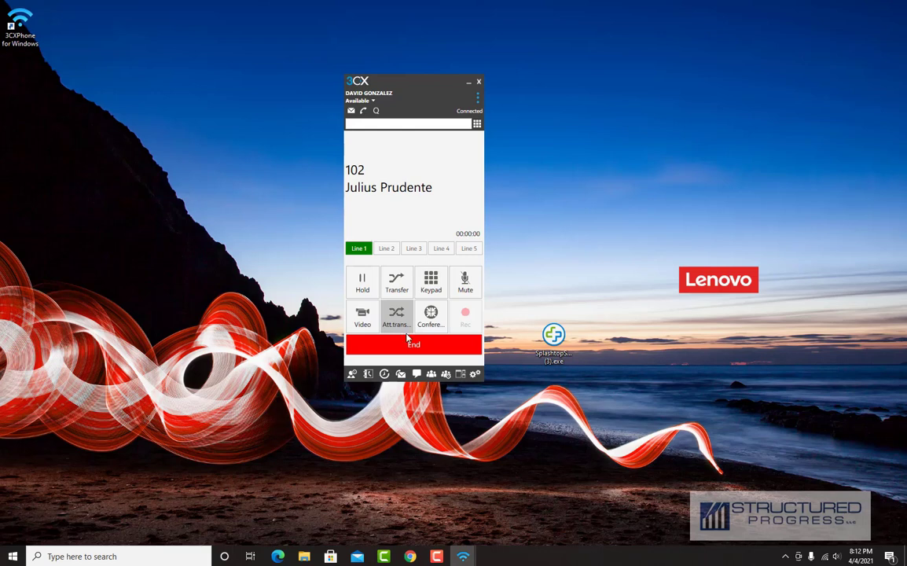
click(415, 346)
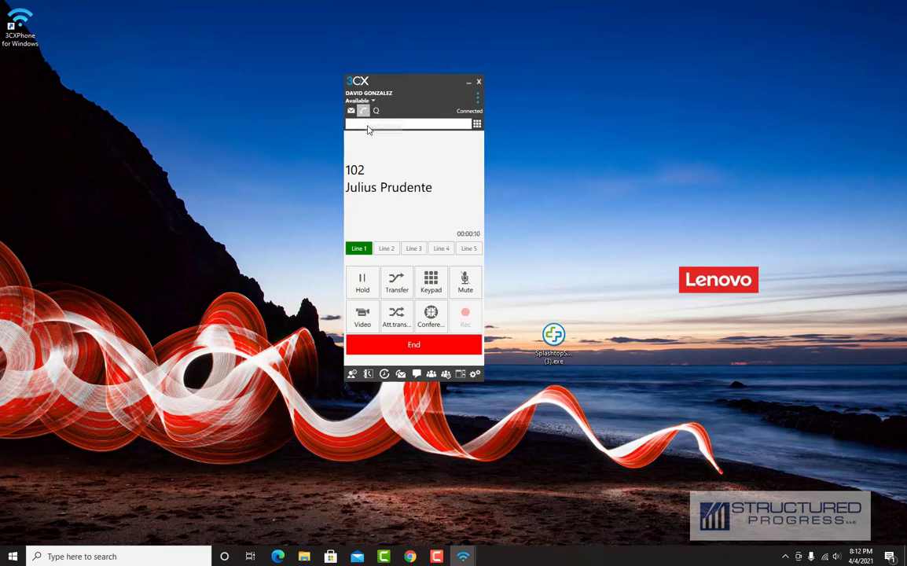
click(395, 350)
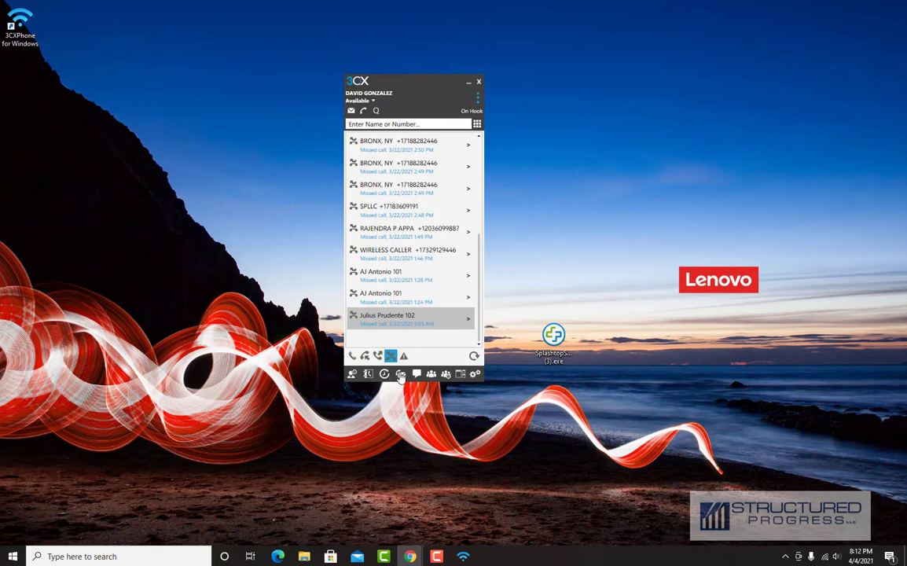
- Save the BRONX, NY voicemail as a .wav to the Desktop, replacing the old copy, and play it
click(400, 375)
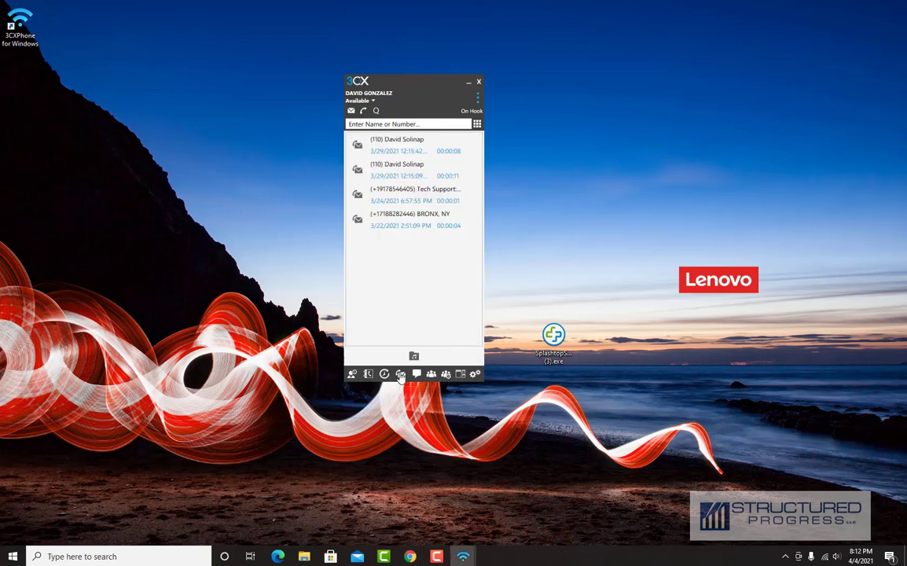
click(399, 221)
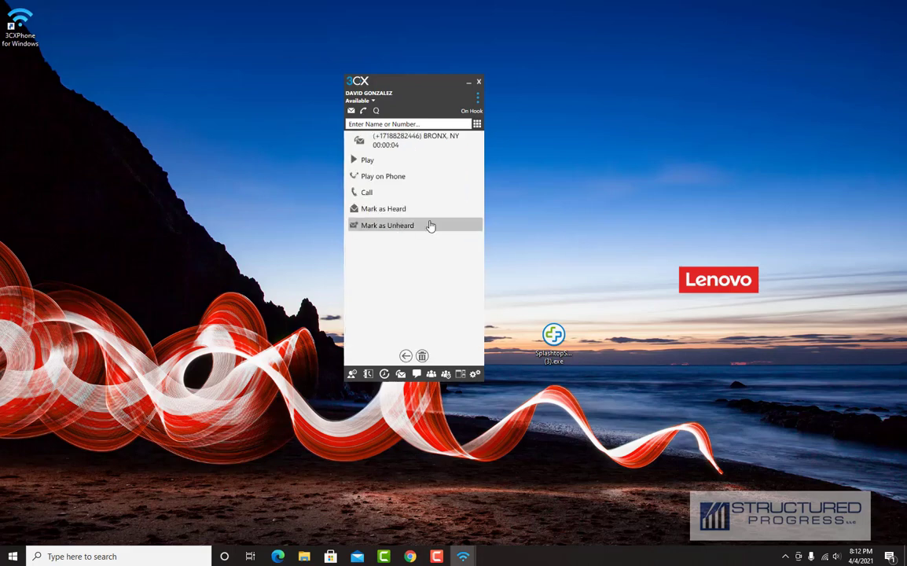
click(383, 161)
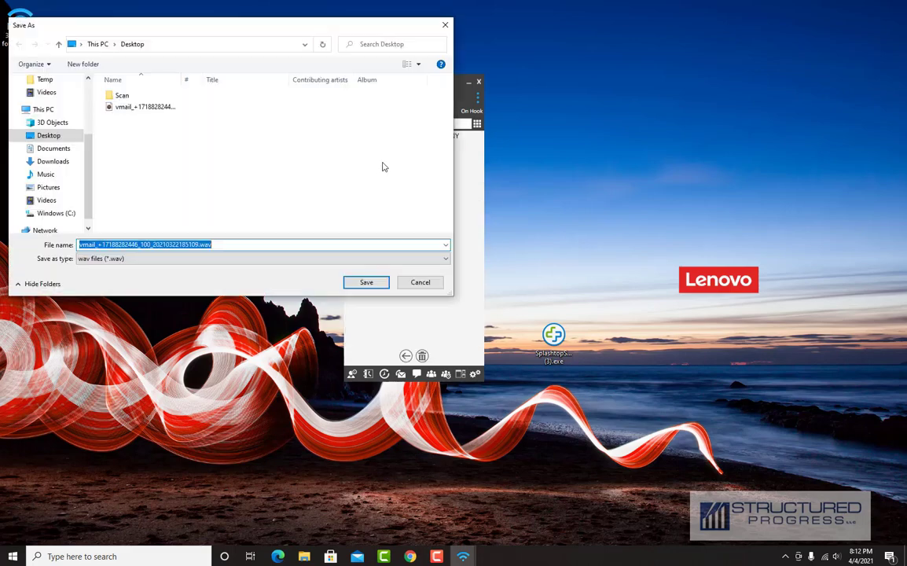
click(366, 285)
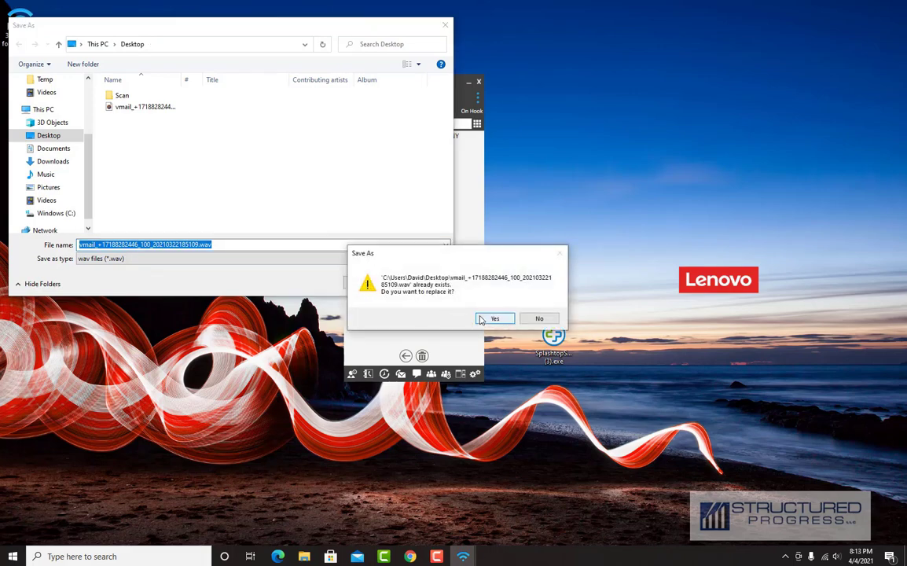
click(481, 319)
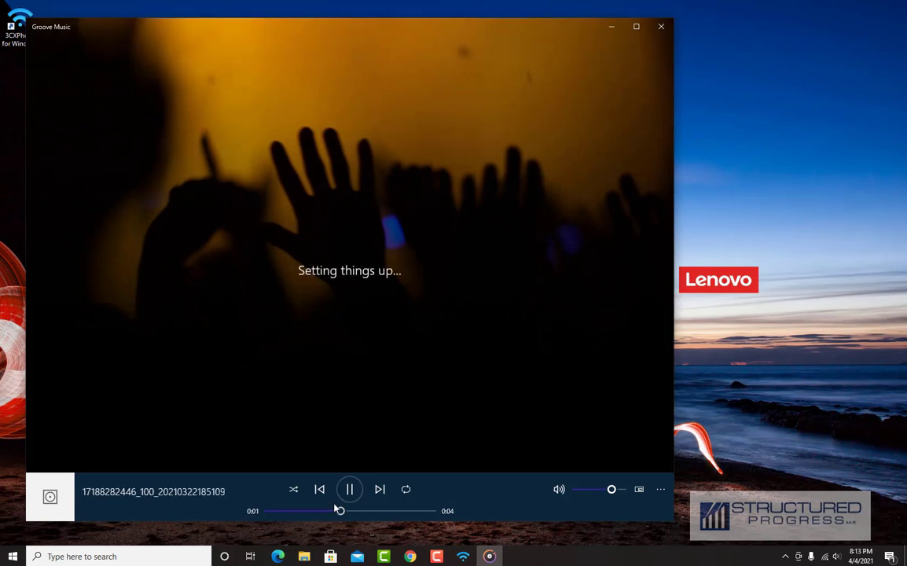
click(659, 28)
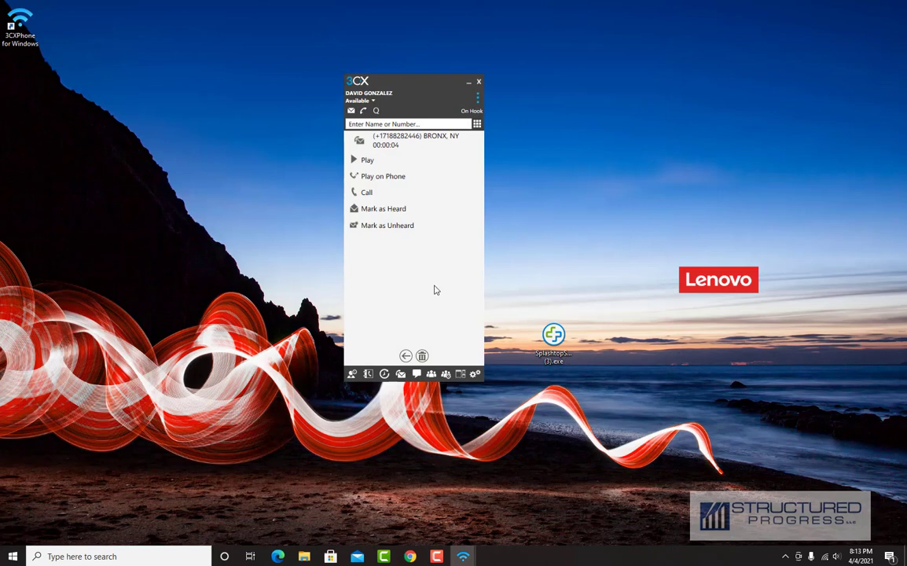
click(378, 176)
- Open the chat conversations list, try New Chat, and browse back to the 4/1/2021 conversation
click(418, 374)
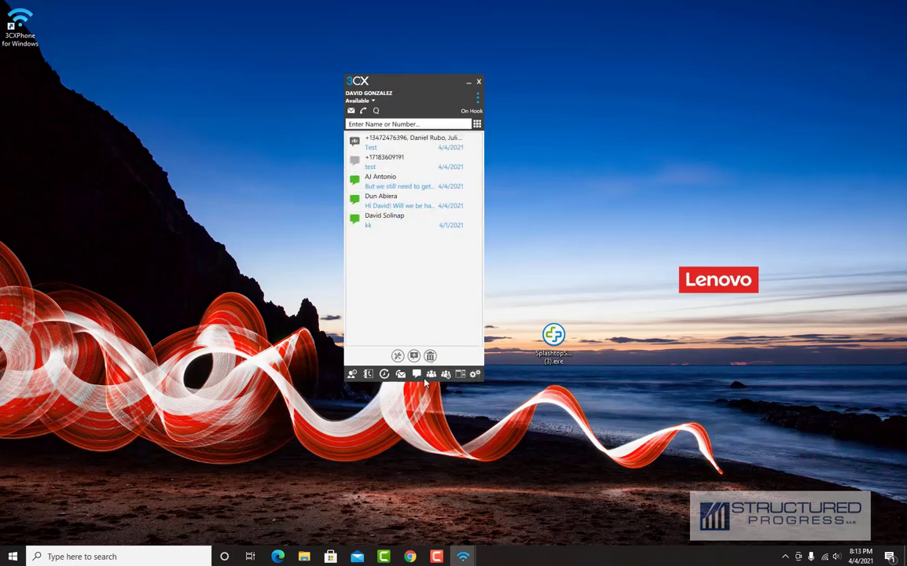
click(412, 356)
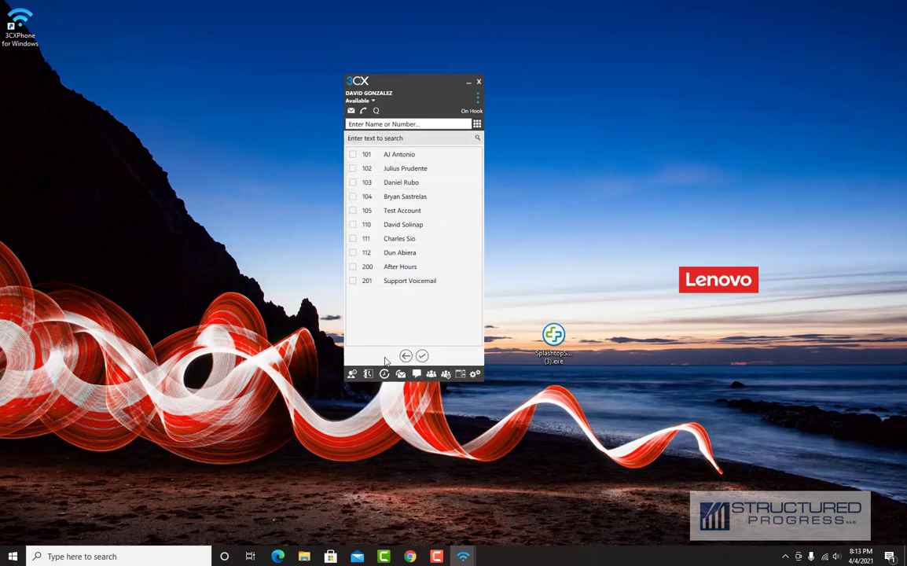
click(417, 375)
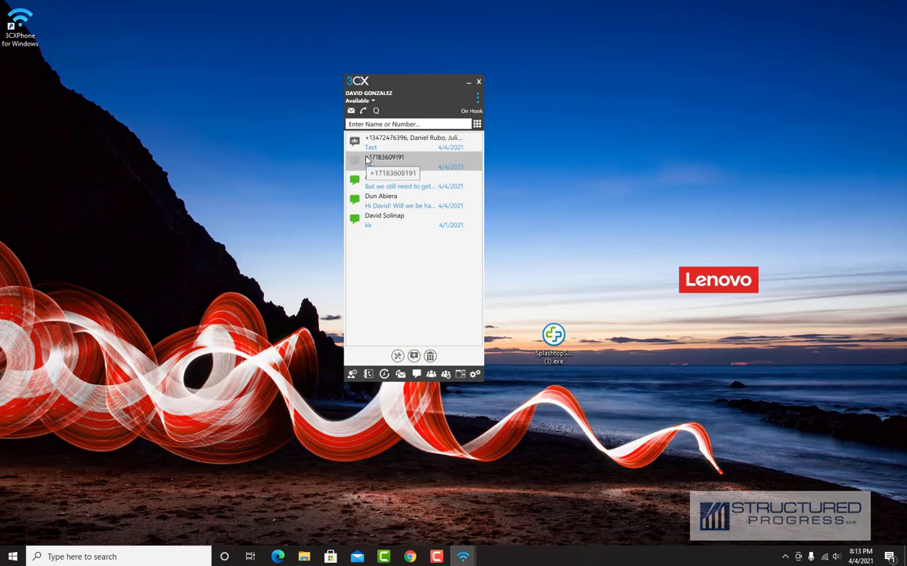
click(366, 160)
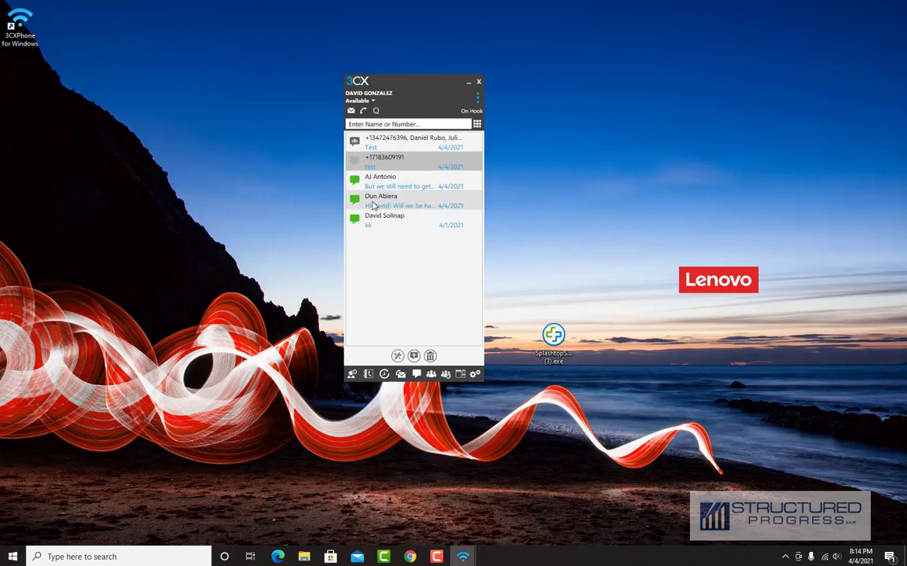
click(381, 219)
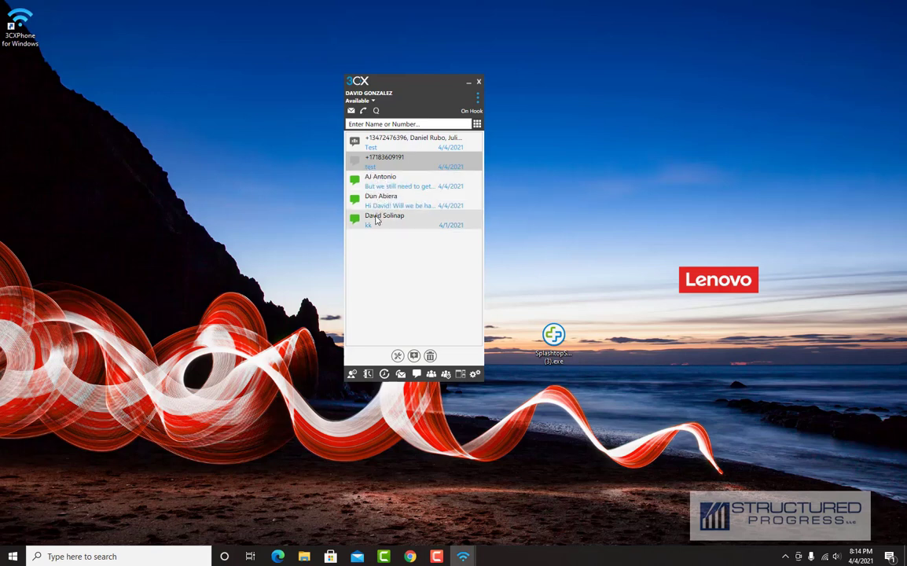
- Minimize, close, and reopen the 3CX phone window from the system tray
click(469, 82)
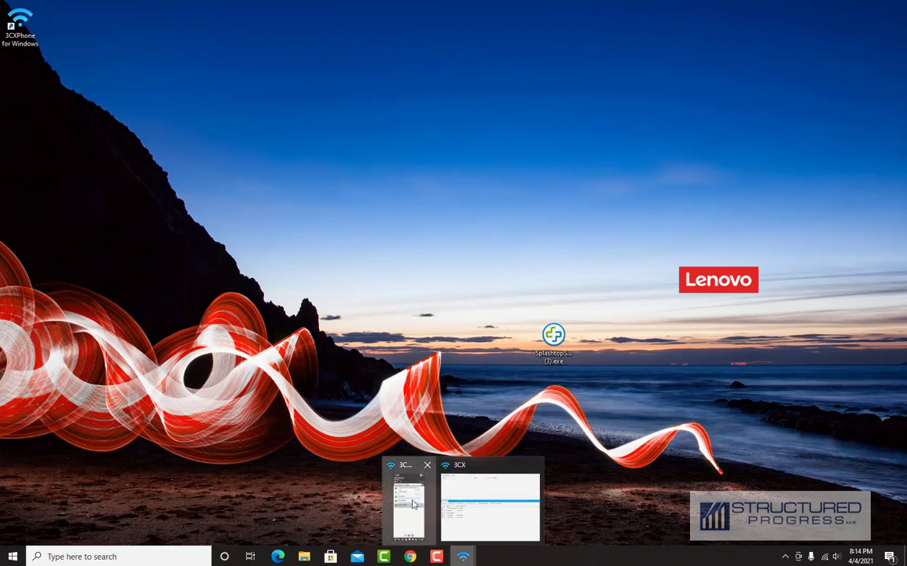
click(408, 503)
click(479, 82)
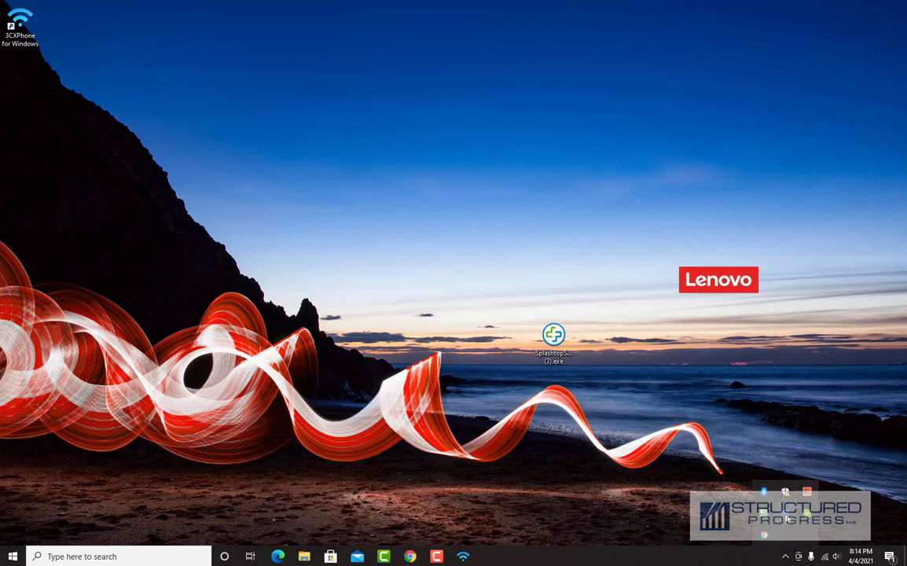
click(786, 557)
click(785, 492)
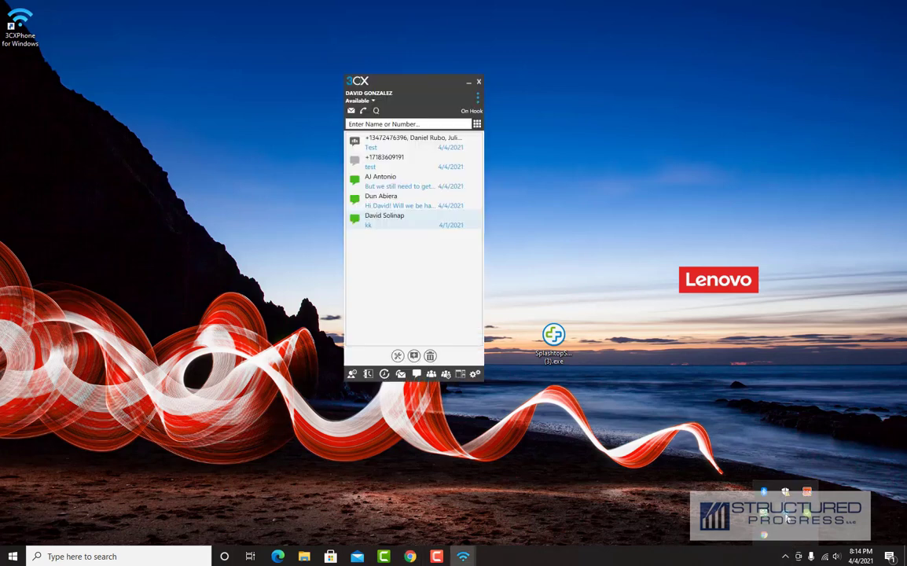
- Move the phone window to the screen's left side and drag Q-Manager into the middle
drag(419, 84, 390, 79)
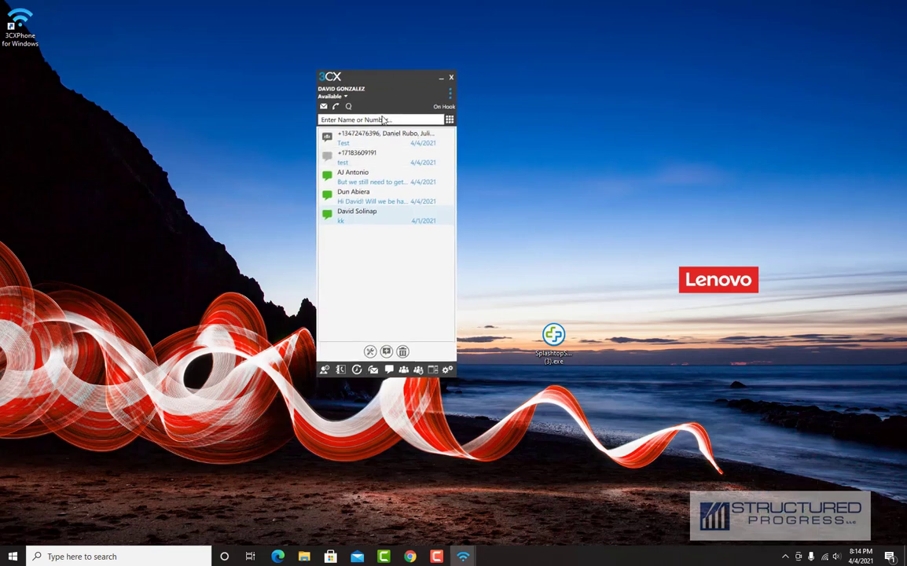
drag(370, 80, 117, 77)
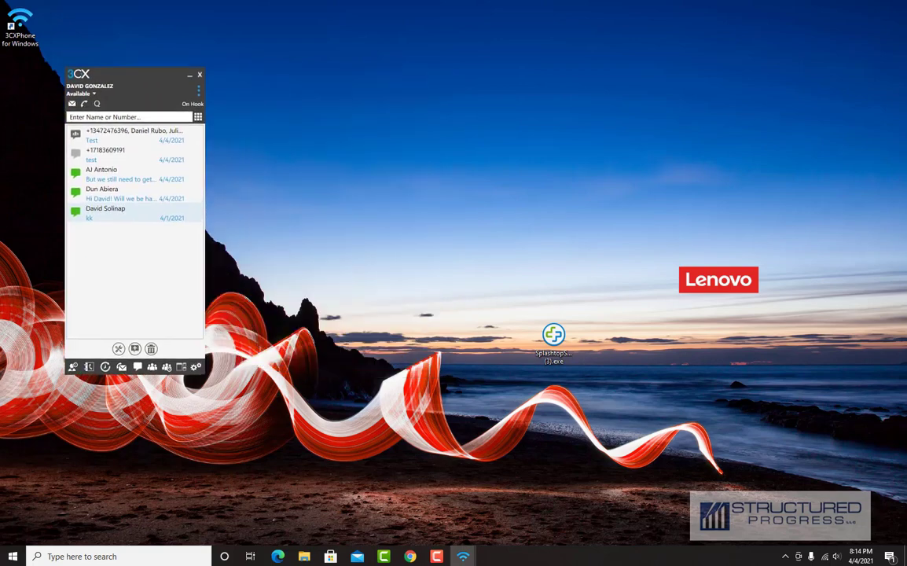
drag(906, 118, 498, 61)
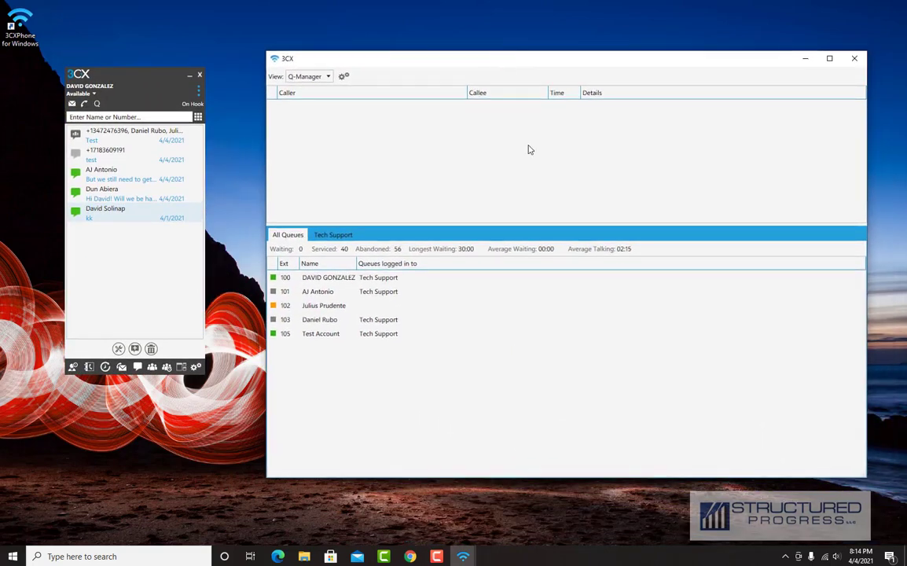
- Switch to the Q-Manager view and list the extensions' presence in the phone window
click(196, 91)
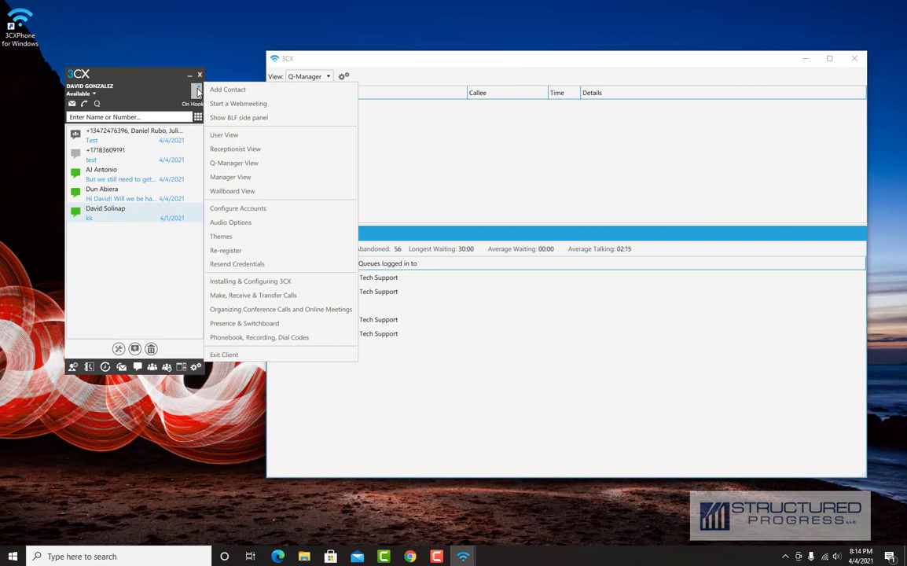
click(263, 162)
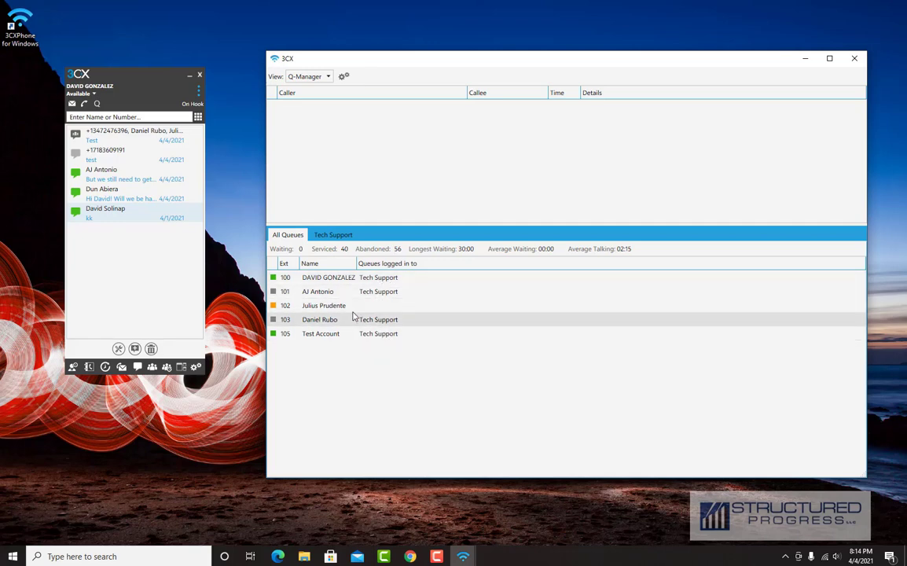
click(74, 367)
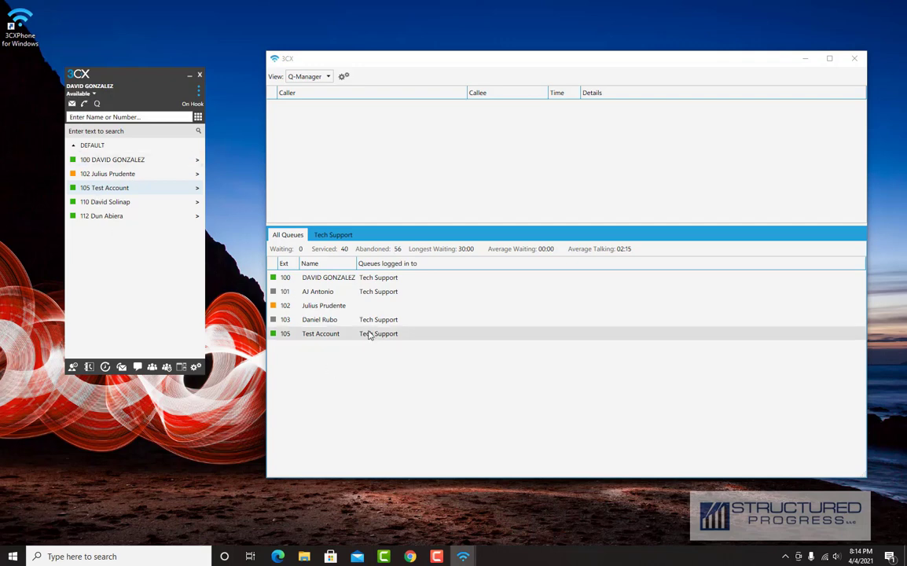
- Check the actions available for extension 103, then show the Tech Support queue's agent statuses
click(363, 298)
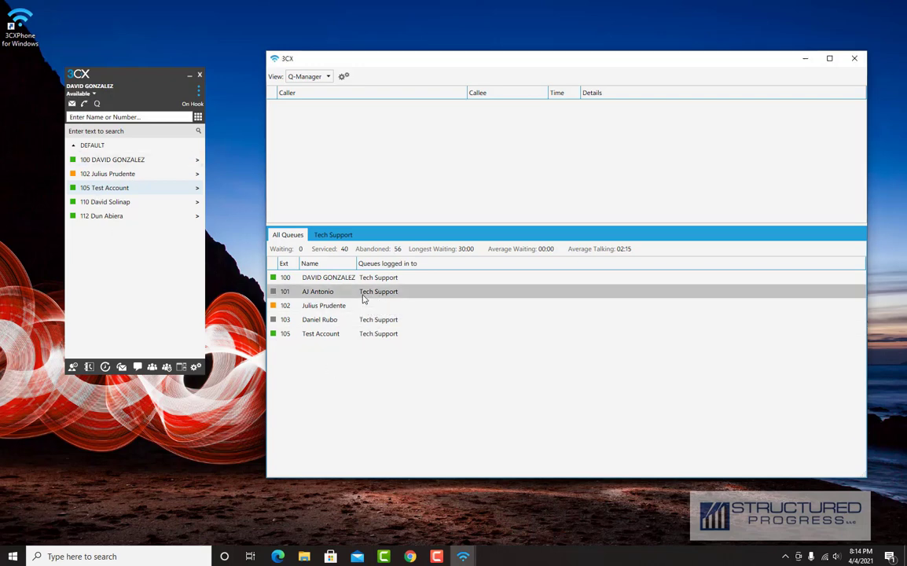
click(360, 320)
right_click(364, 324)
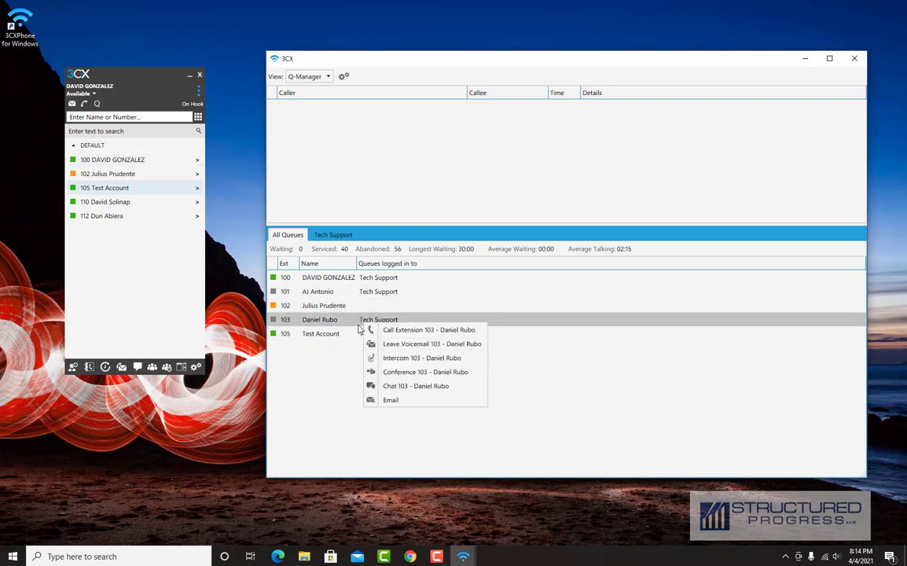
click(350, 328)
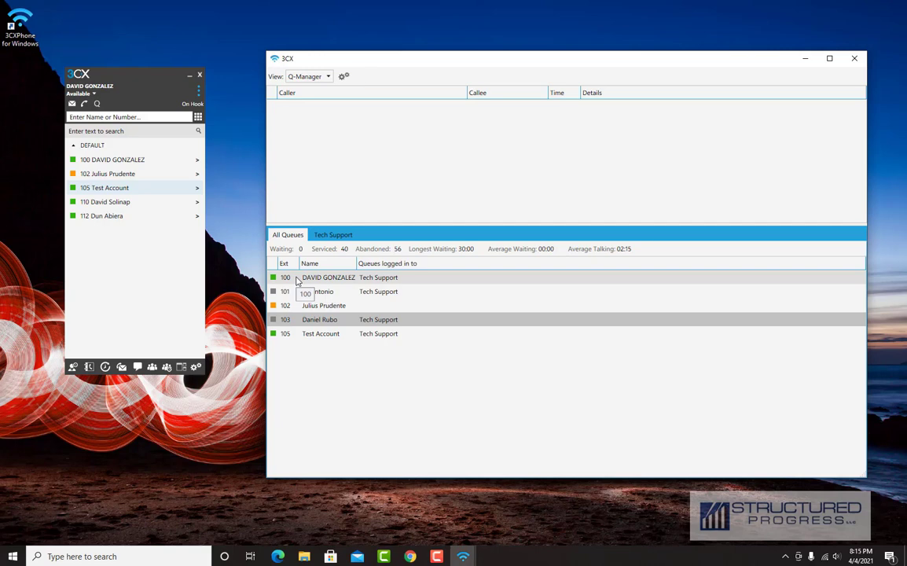
click(333, 234)
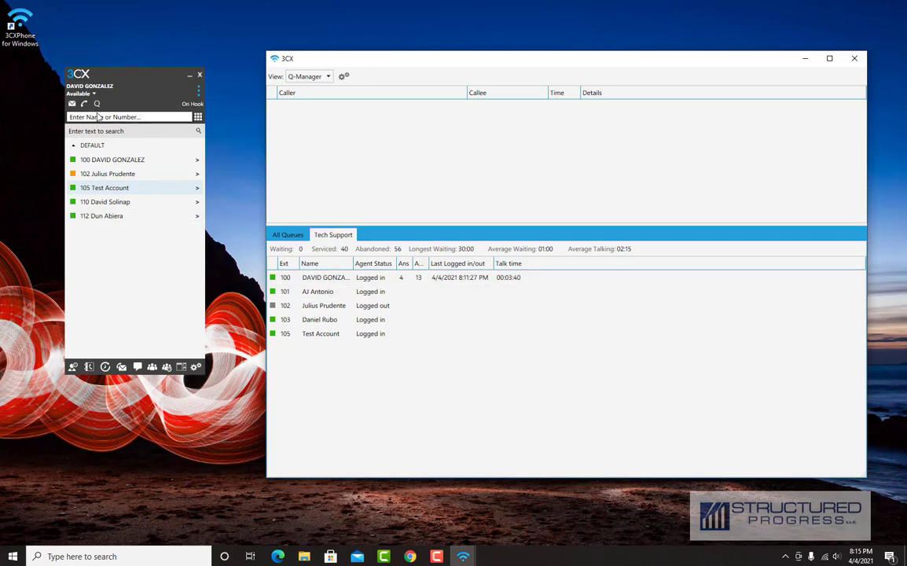
- Toggle extension 100's queue login until it shows Logged in, then close Q-Manager
click(95, 105)
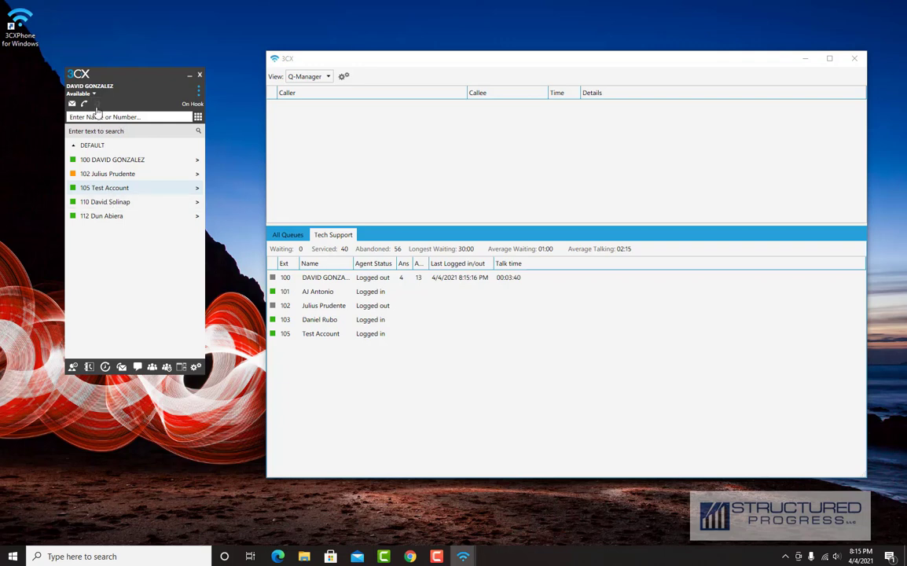
click(97, 106)
click(96, 104)
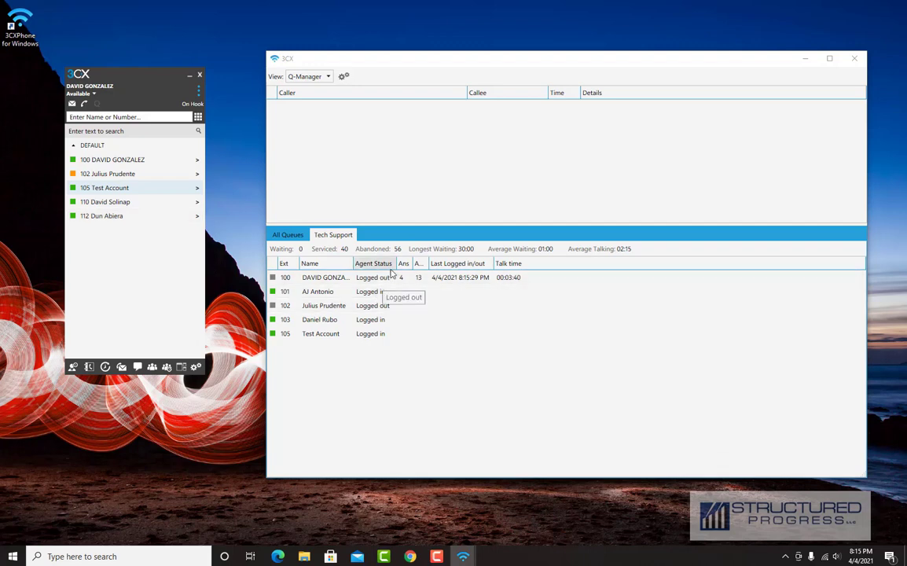
click(97, 105)
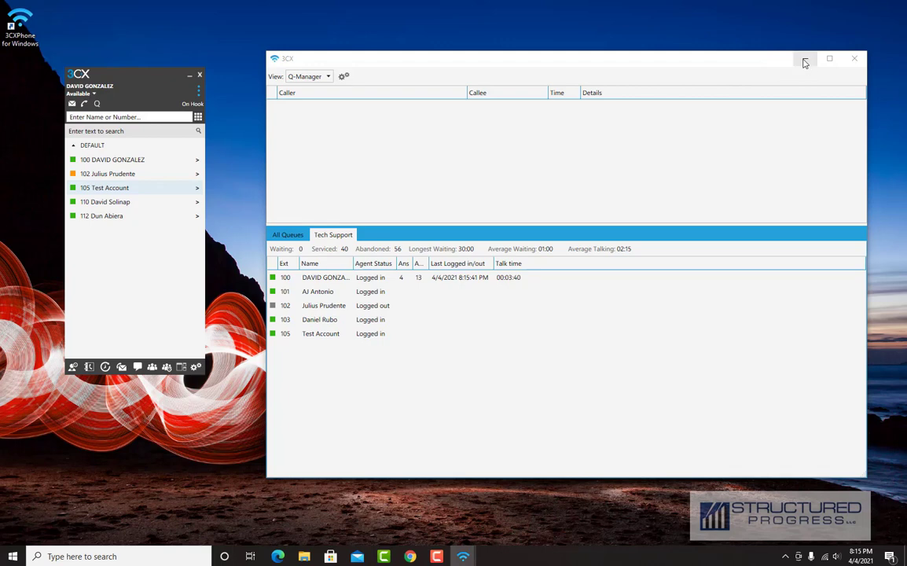
click(855, 59)
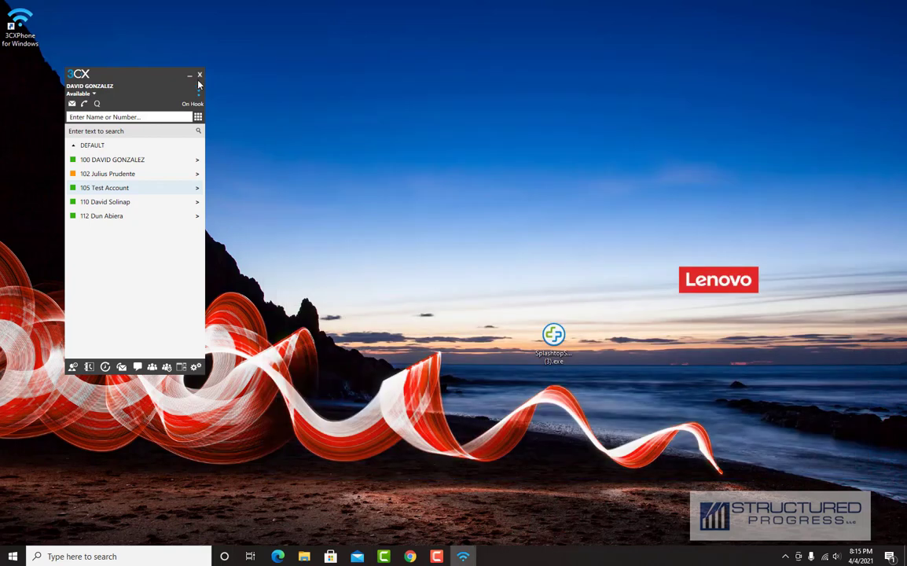
- Close the softphone and maximize Chrome on the Web Client login page
click(199, 75)
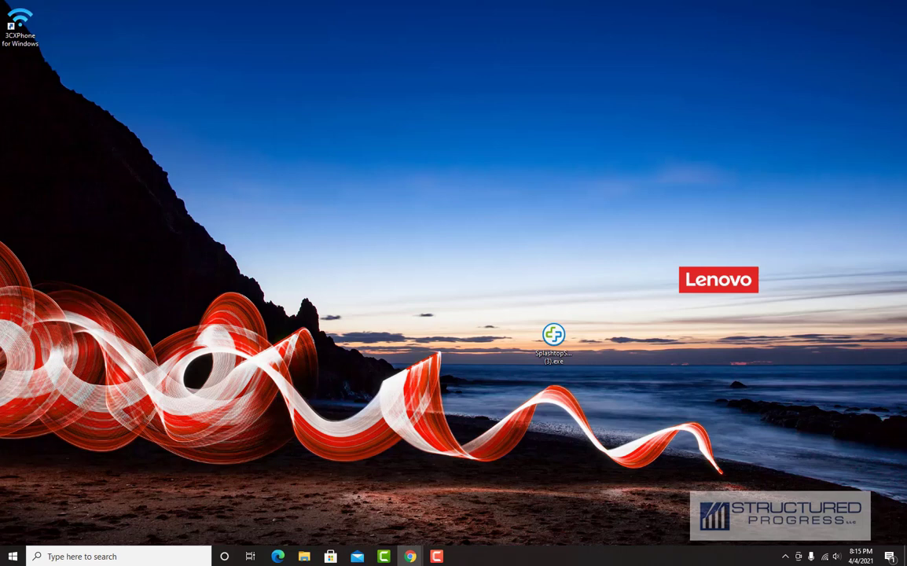
drag(906, 134, 400, 36)
double_click(401, 36)
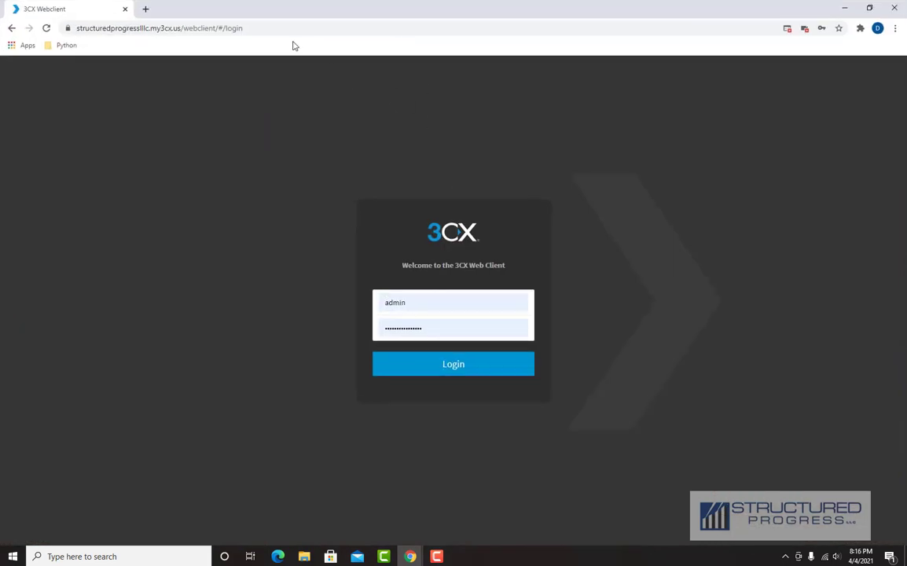
drag(245, 28, 45, 30)
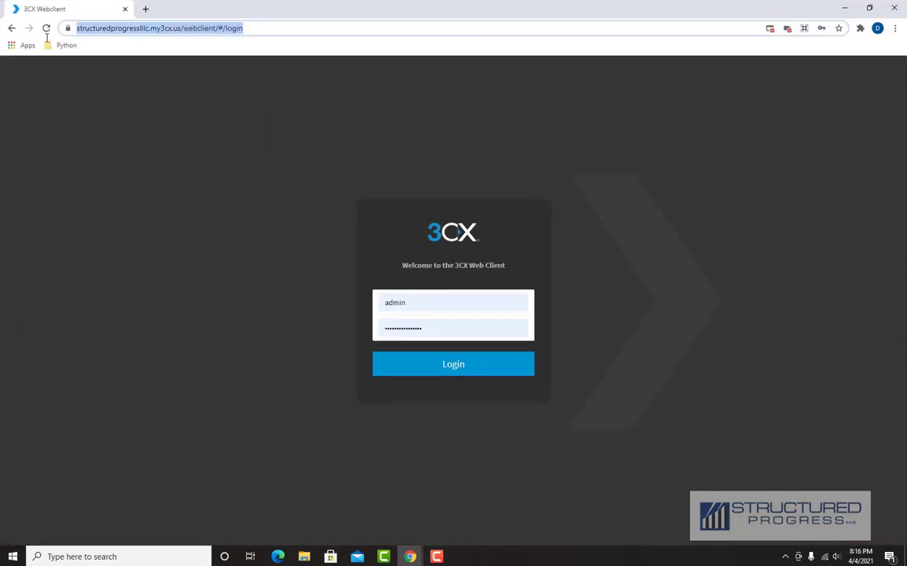
- Sign in to the Web Client with username 100 and the extension's password
click(410, 302)
double_click(410, 302)
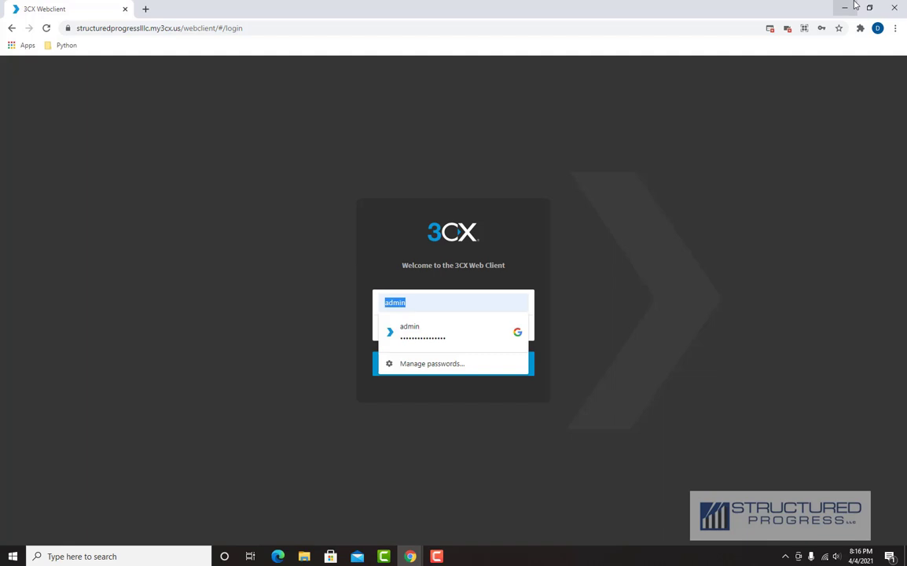
text(100)
key(Tab)
text(•••)
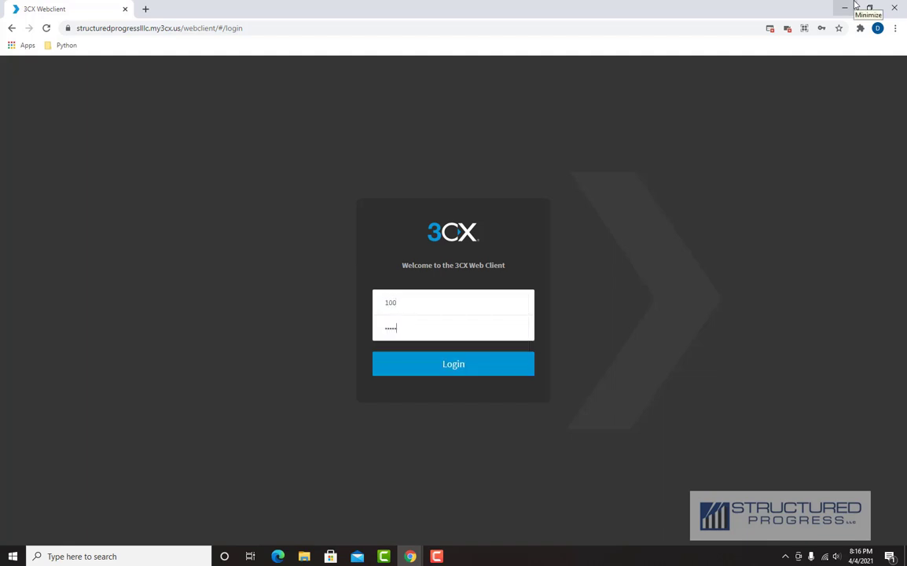
key(BackSpace)
key(BackSpace)
key(BackSpace)
key(BackSpace)
key(BackSpace)
text(•••)
key(Return)
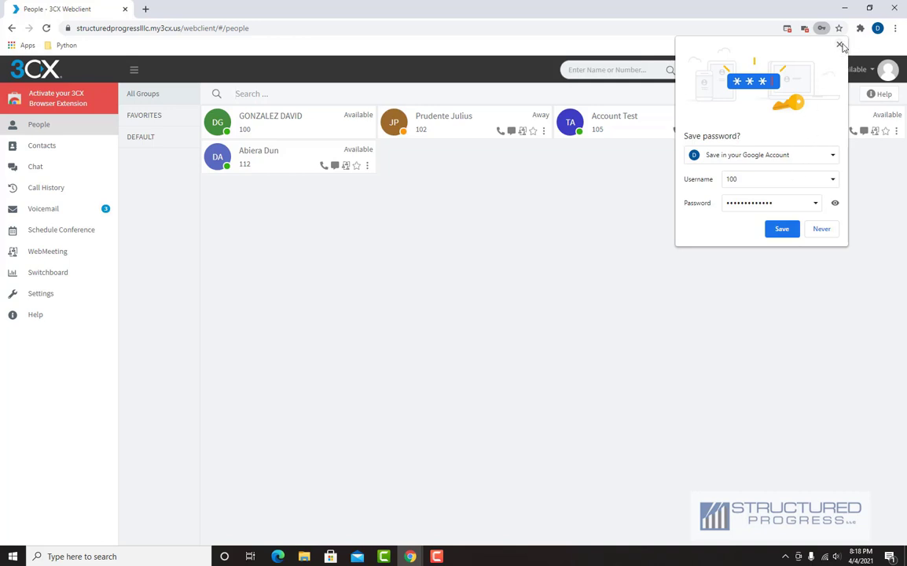
- Dismiss Chrome's save-password popup and switch to the Chat conversations list
click(840, 45)
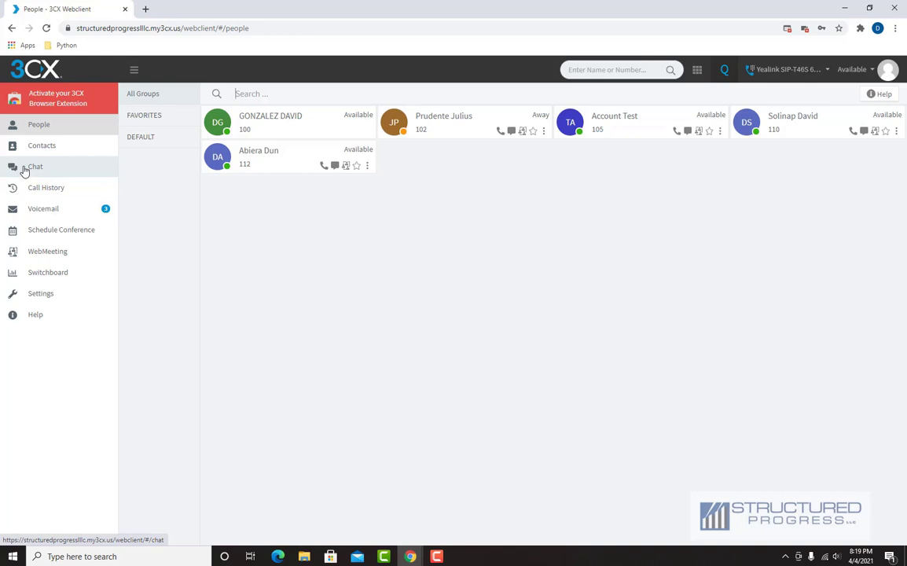
click(24, 171)
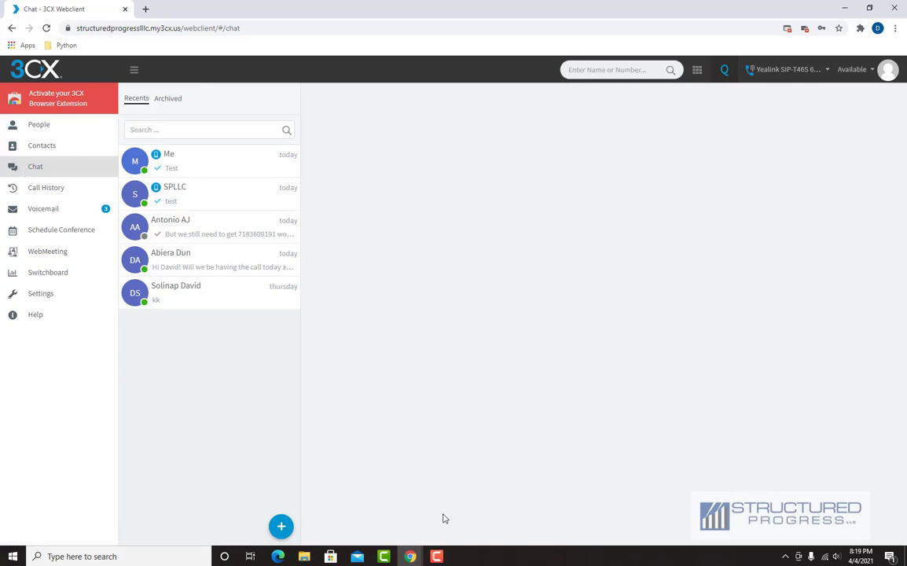
mouse_move(438, 555)
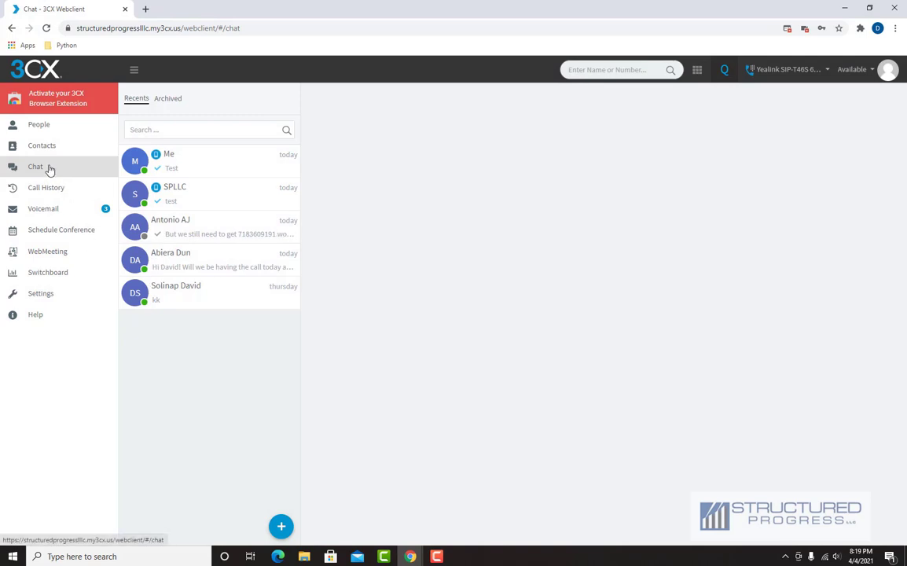
- Start a new SMS chat with SPLLC's number, adding the +1 international prefix before confirming
click(280, 526)
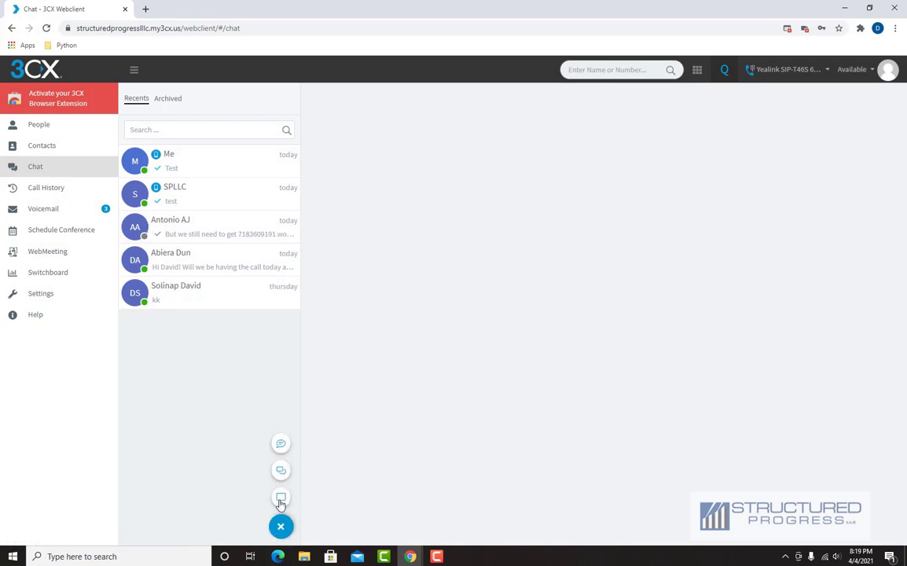
click(282, 446)
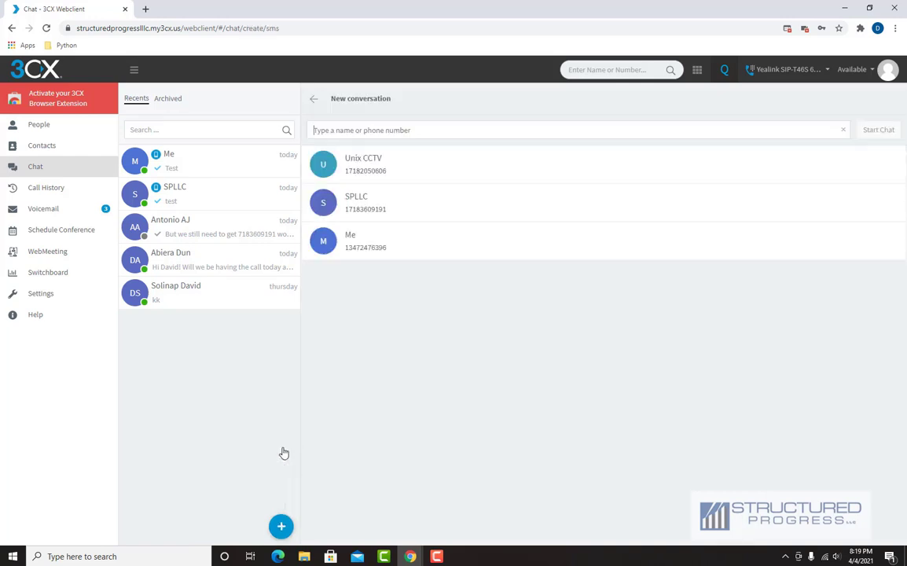
click(354, 132)
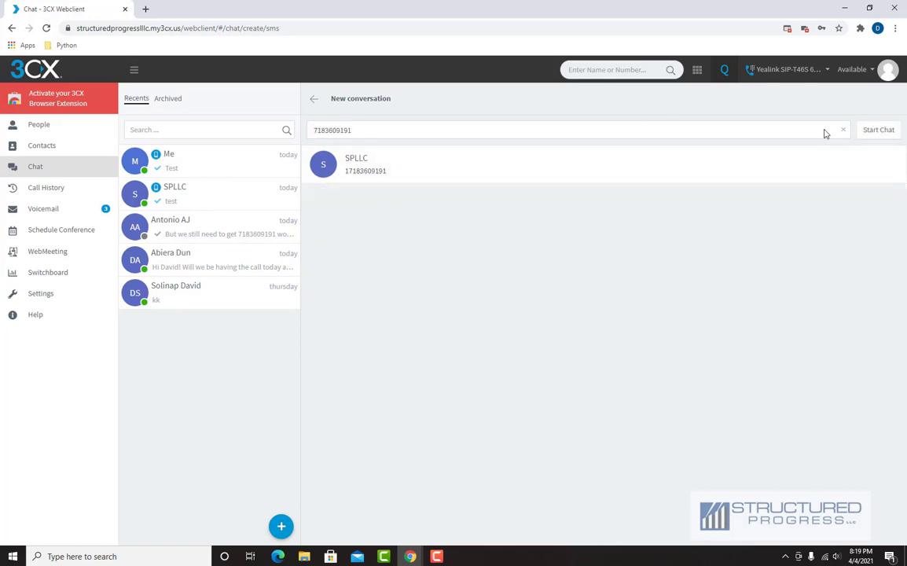
click(874, 131)
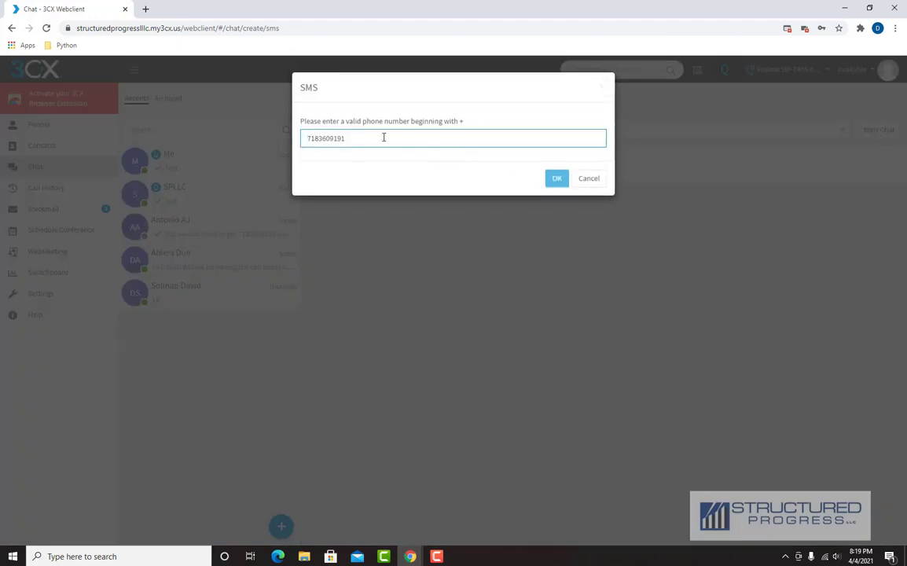
key(Home)
text(+1)
click(555, 185)
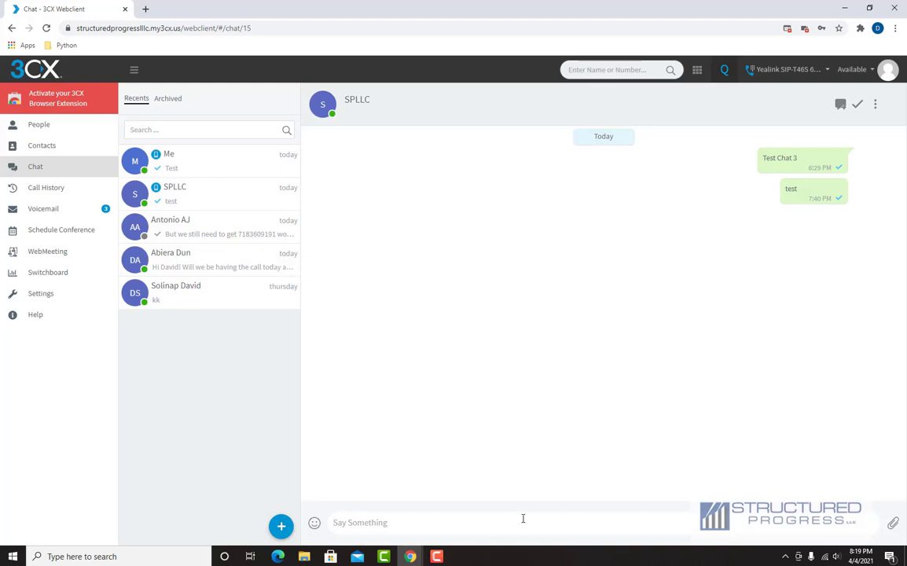
- Send 'tHIS IS tEST mESSAGE NUMBER 4' to SPLLC, then go back to Chat
text(tHIS IS tEST mESSAGE NUMBER 4)
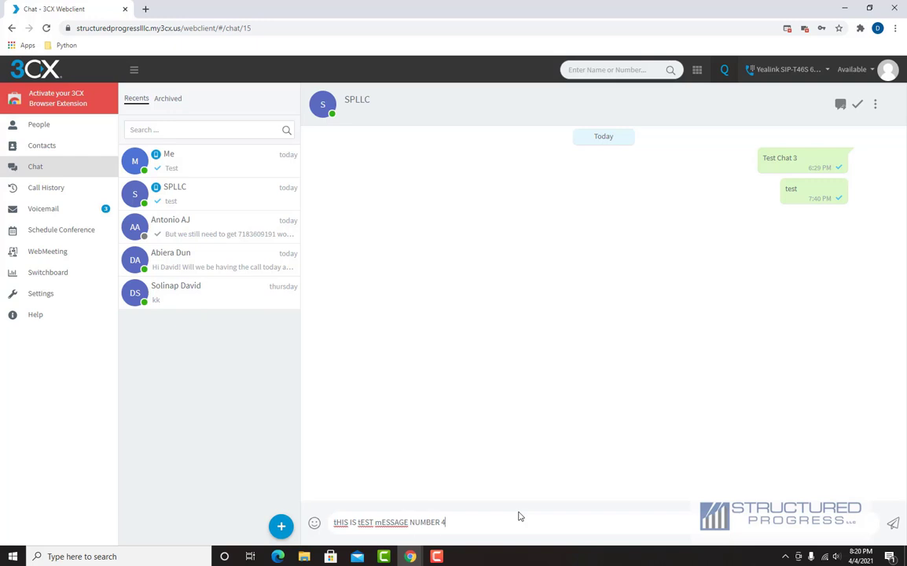
key(ctrl+a)
key(Return)
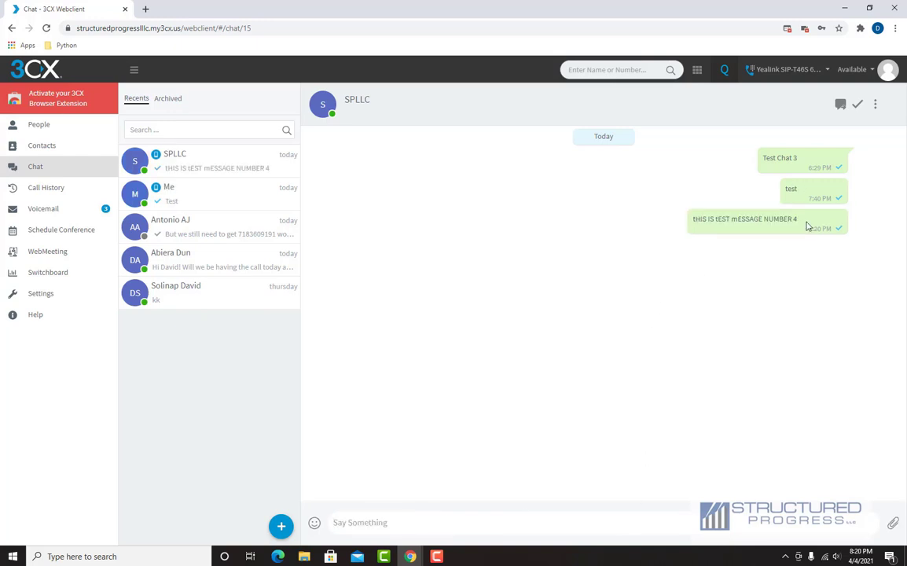
drag(797, 217, 695, 218)
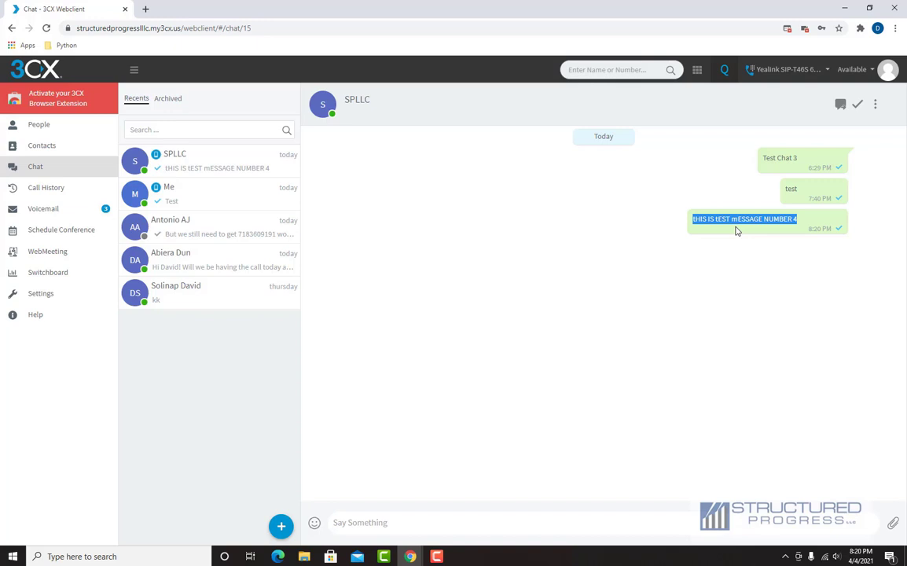
click(33, 167)
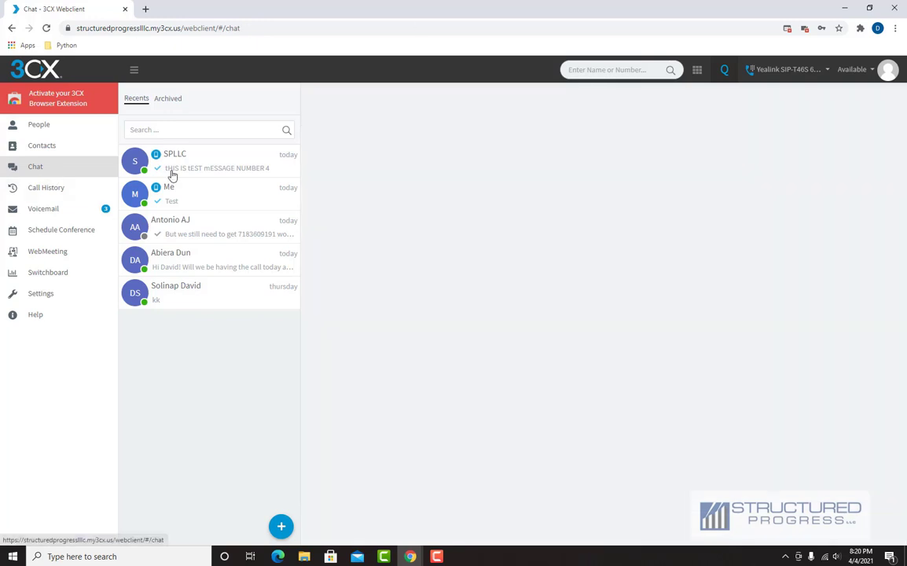
- Reopen the SPLLC conversation from the chat list
click(280, 526)
click(280, 447)
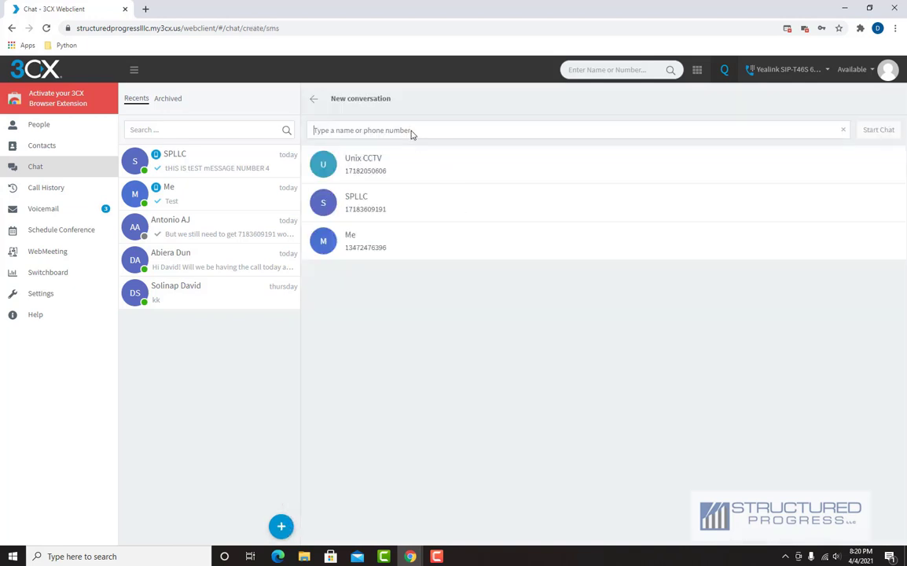
click(178, 172)
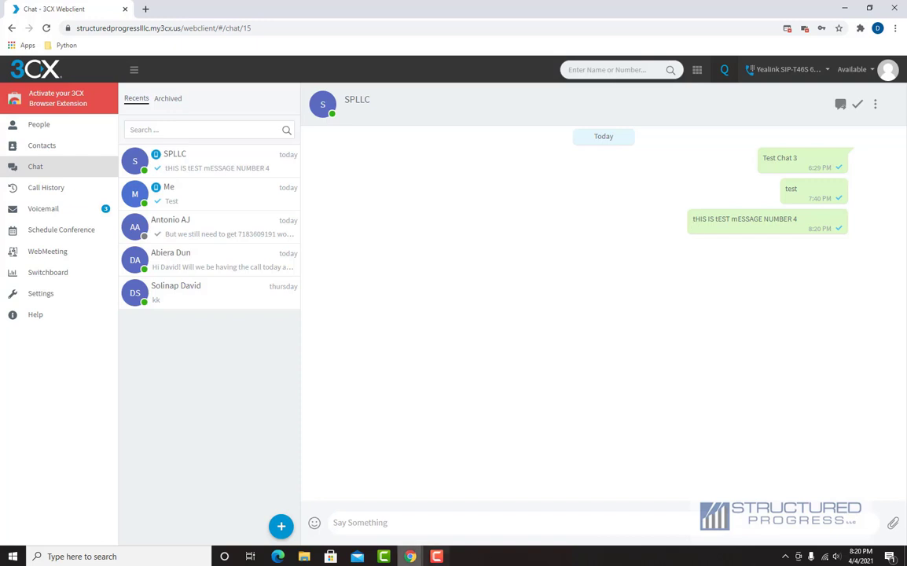
- Check the new message in the 3CX desktop client's chat history, then close the client
click(785, 556)
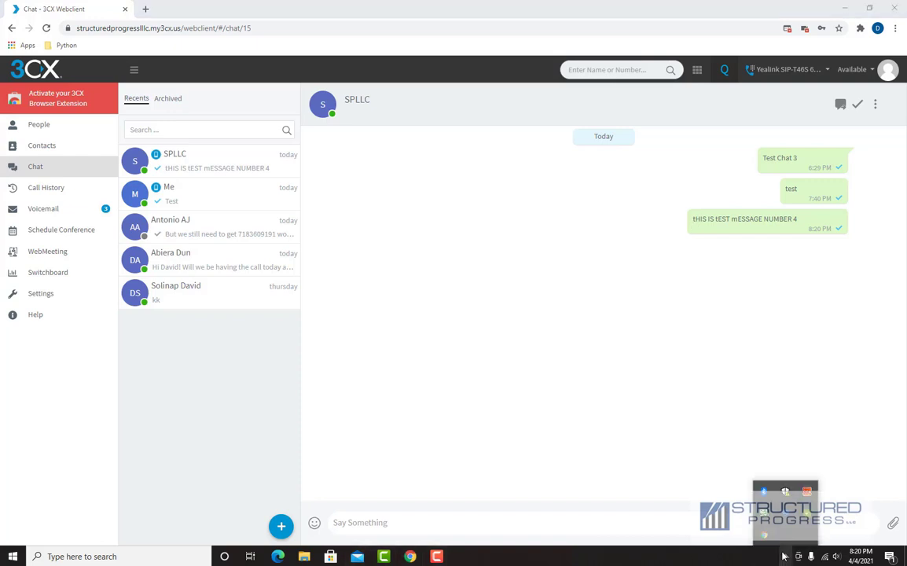
click(786, 514)
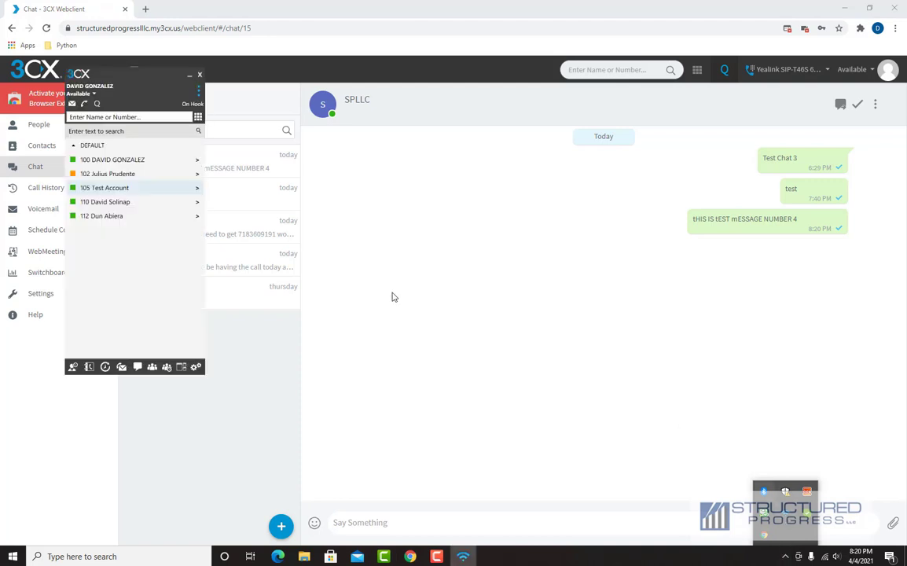
click(140, 366)
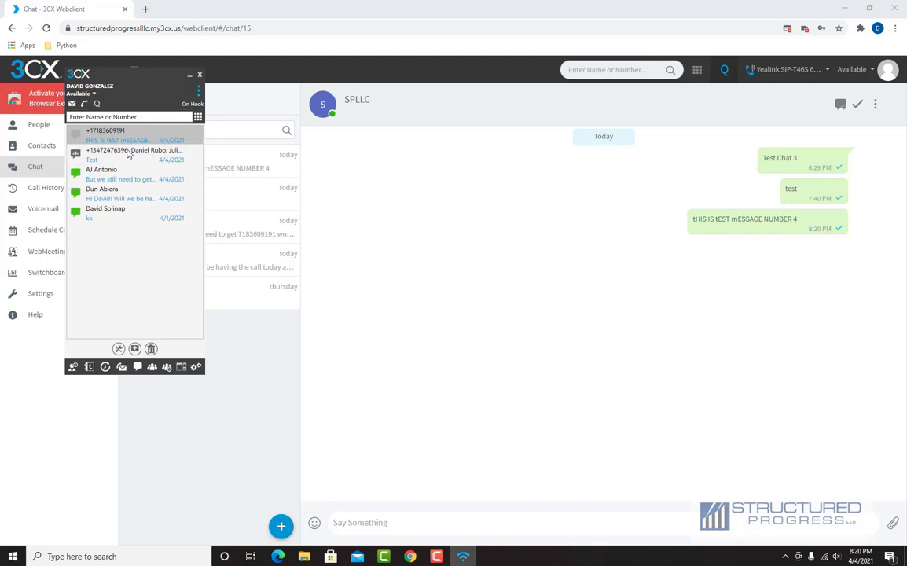
click(134, 350)
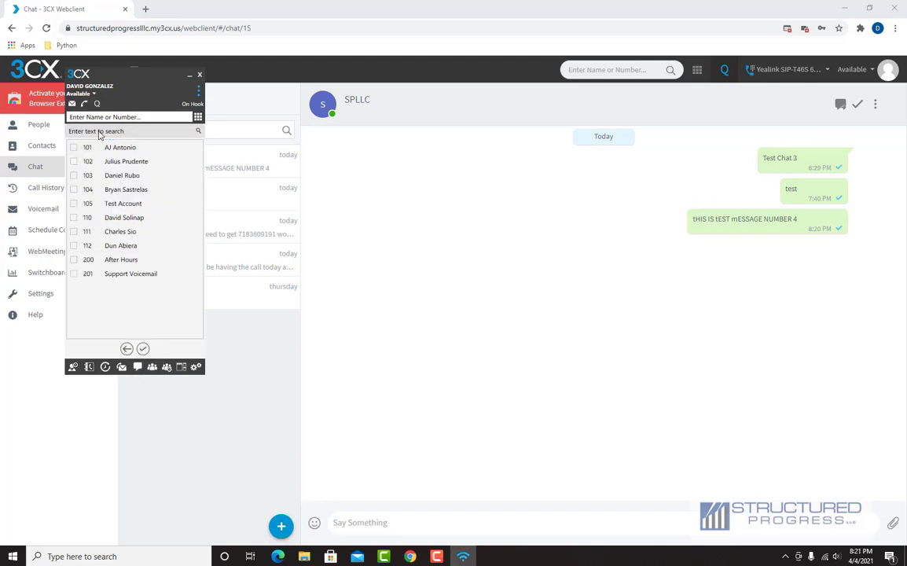
click(199, 77)
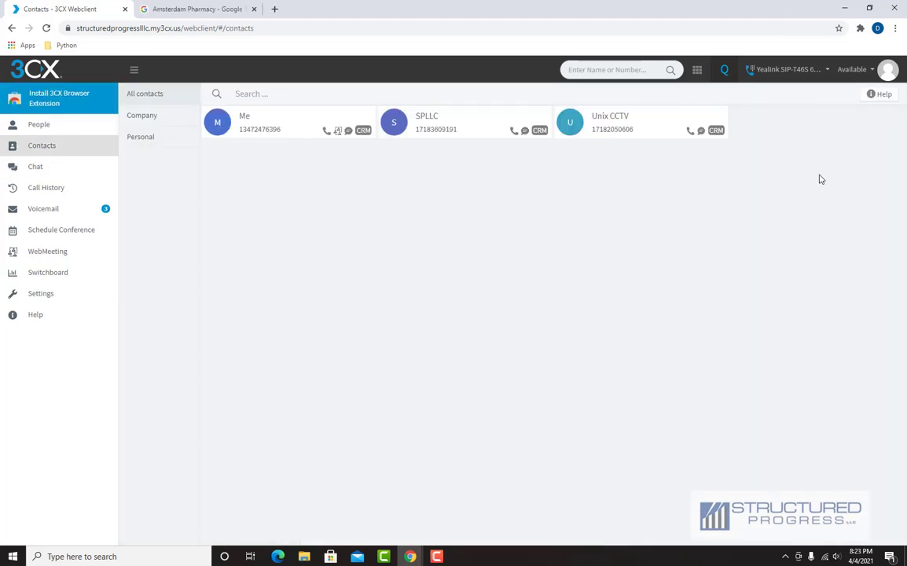
- Install the 3CX Browser Extension from the Chrome Web Store and close the store tab
click(59, 100)
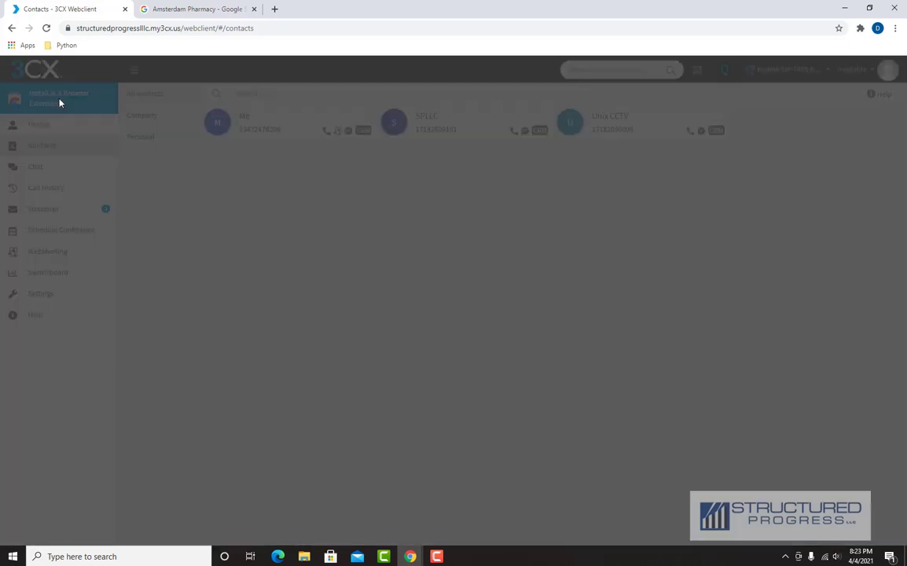
click(471, 358)
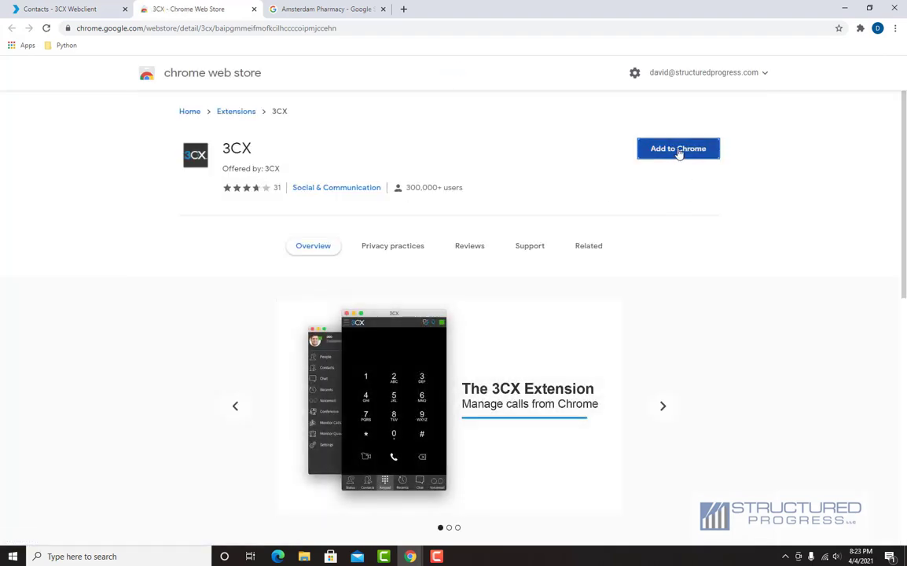
click(680, 151)
click(463, 150)
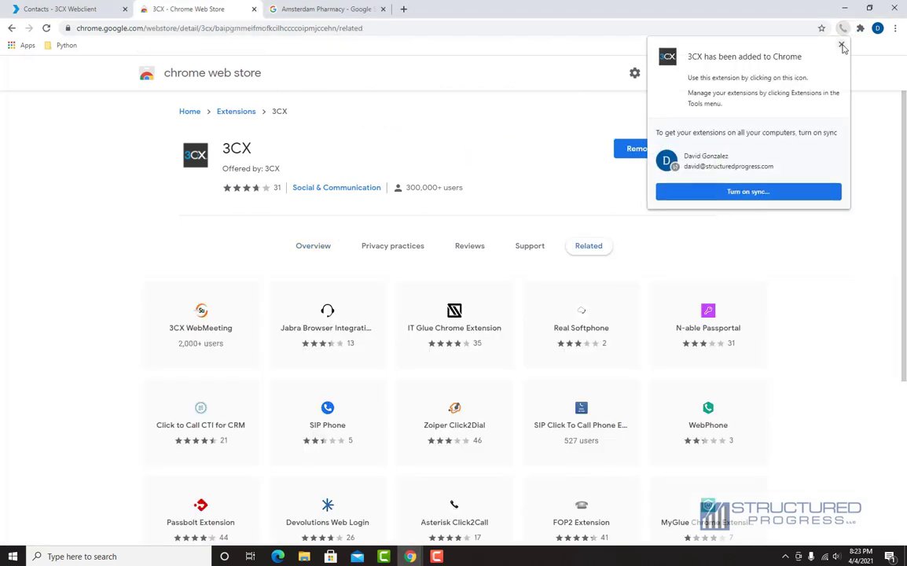
click(253, 8)
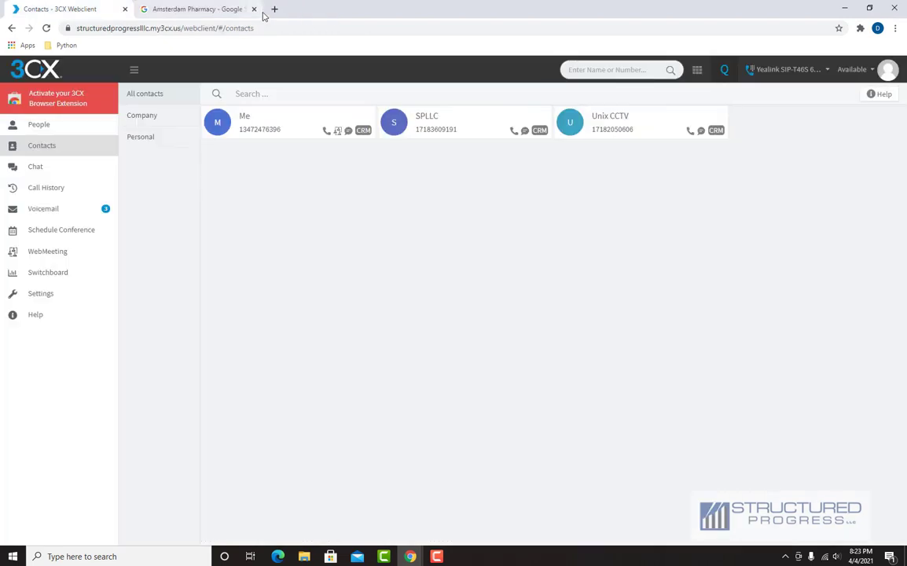
- Activate the 3CX browser extension and open its phone window's Keypad
click(73, 103)
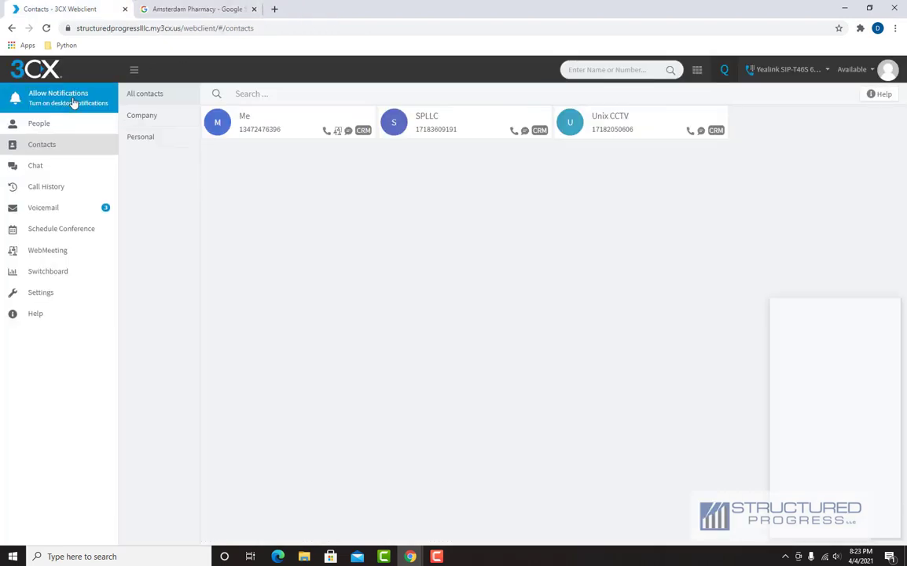
drag(803, 307, 655, 263)
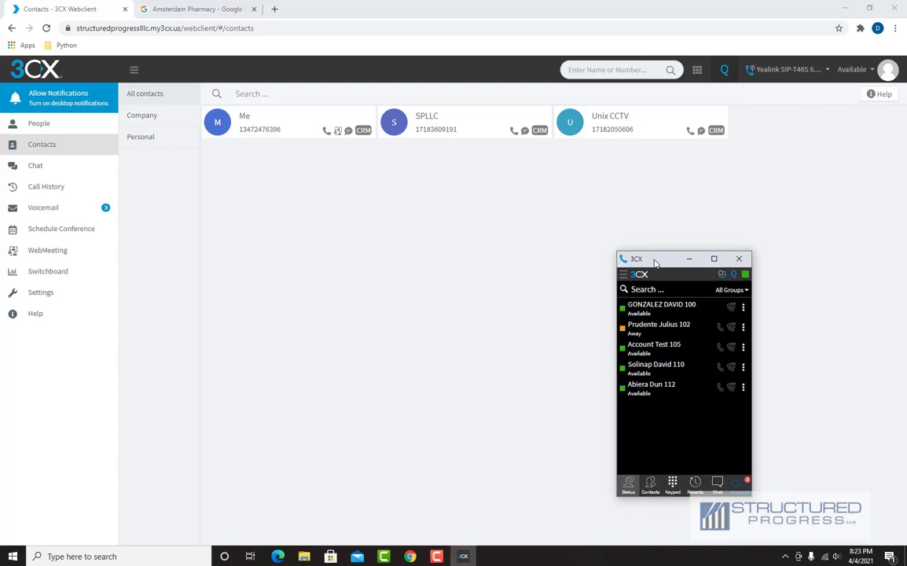
click(672, 483)
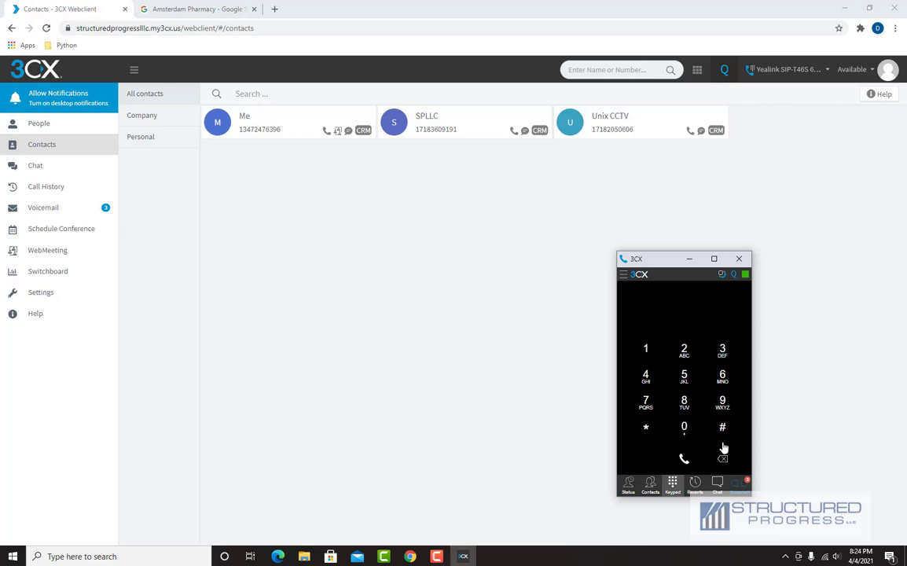
click(717, 483)
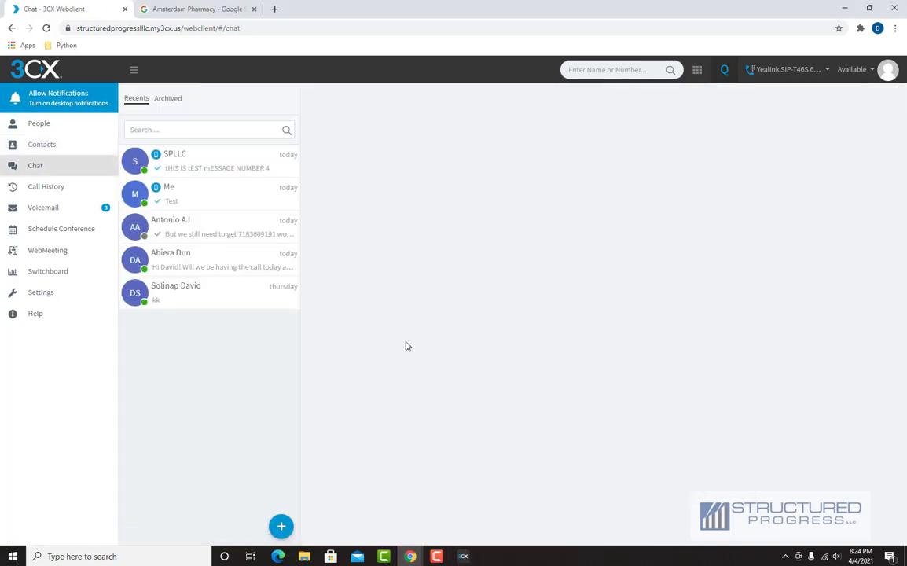
- View extension statuses in the 3CX phone window, then return to Contacts
click(464, 556)
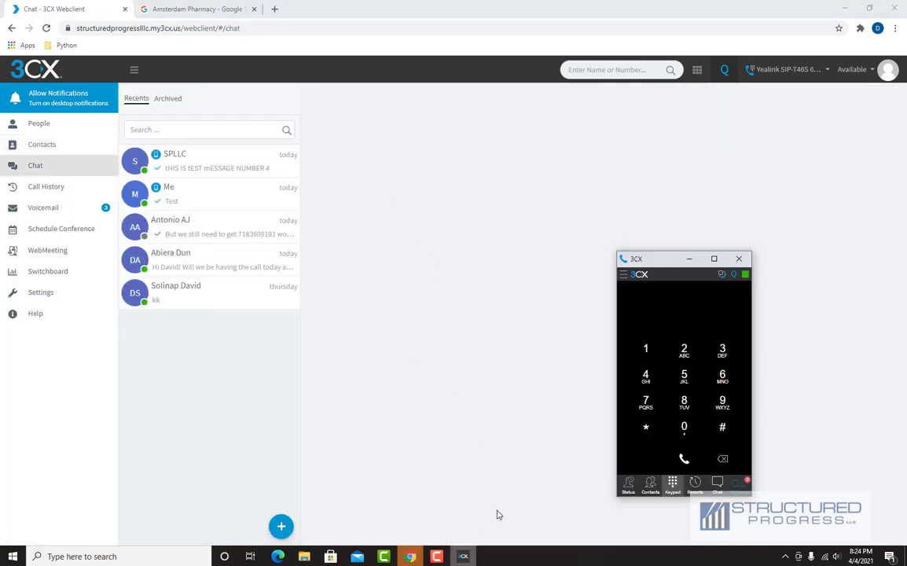
click(632, 488)
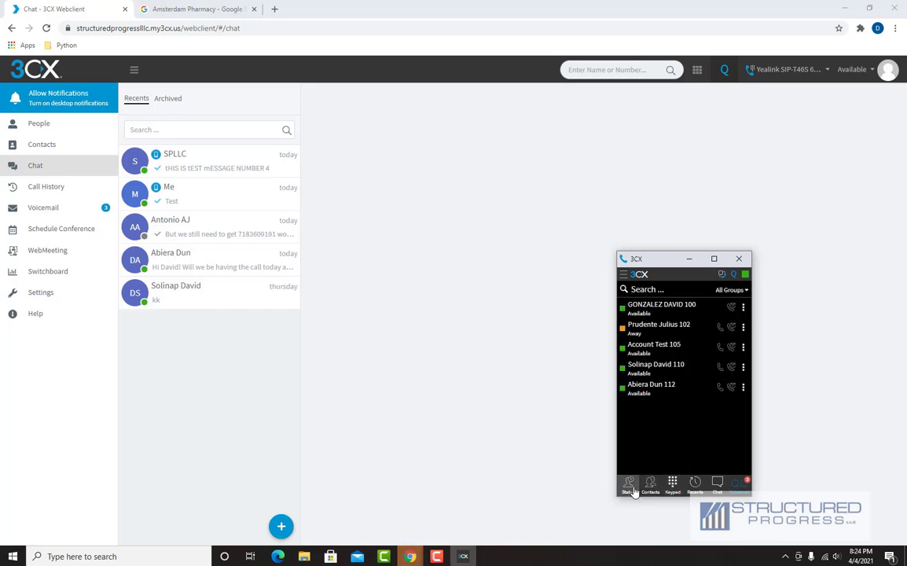
click(650, 489)
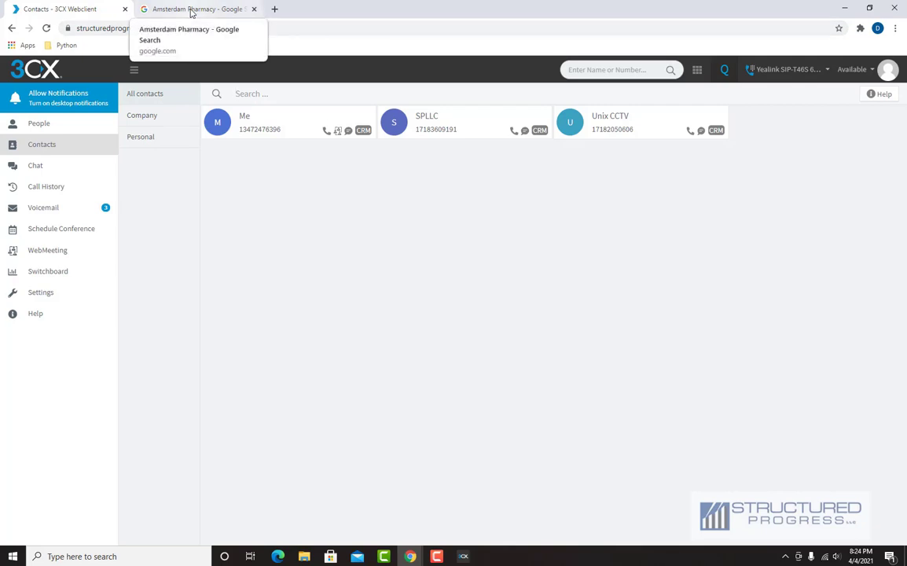
- Call Amsterdam Pharmacy from its Google result using 3CXPhone for Windows, then hang up and close the dialer
click(191, 9)
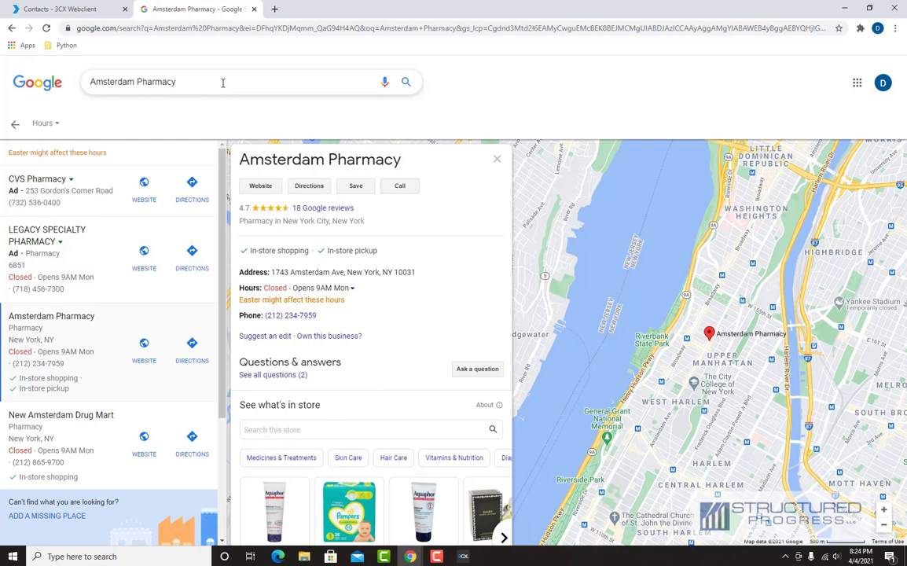
click(393, 189)
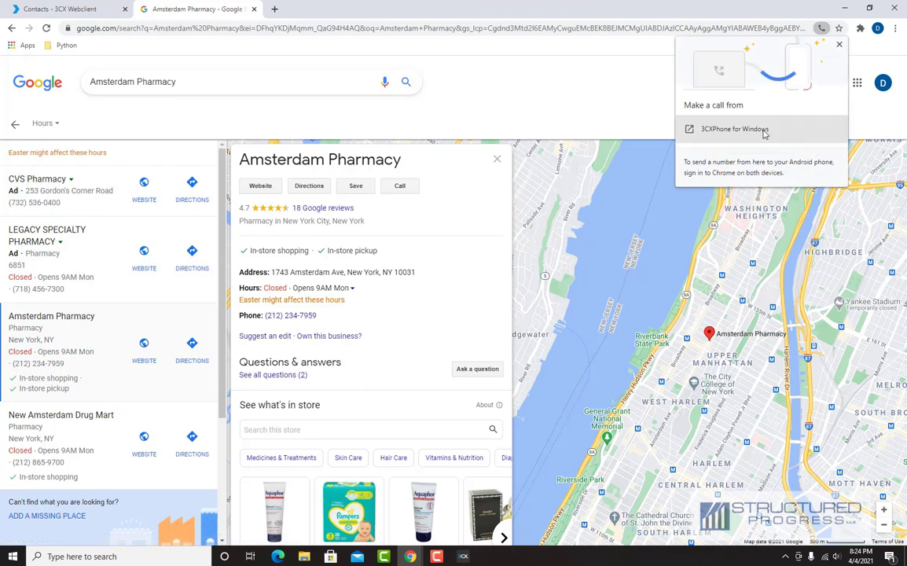
click(764, 131)
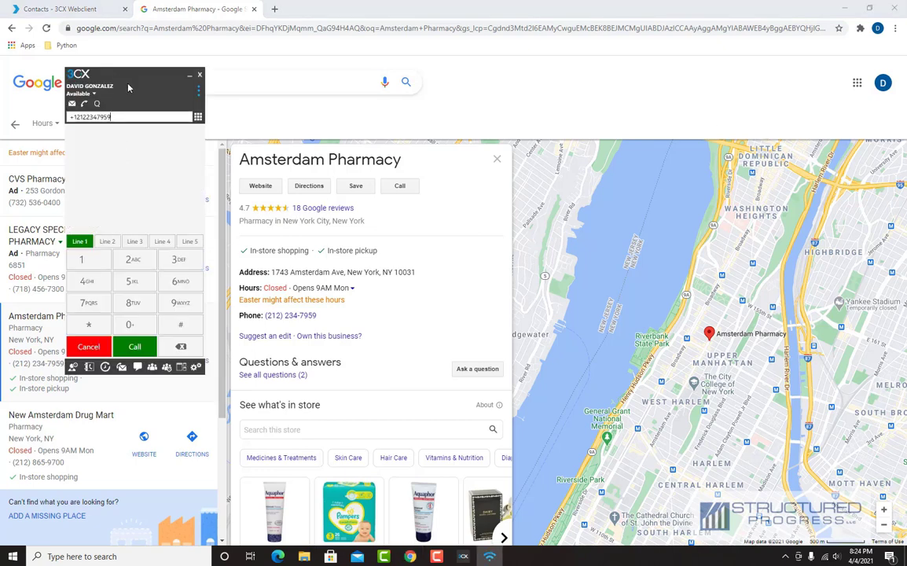
drag(129, 87, 614, 125)
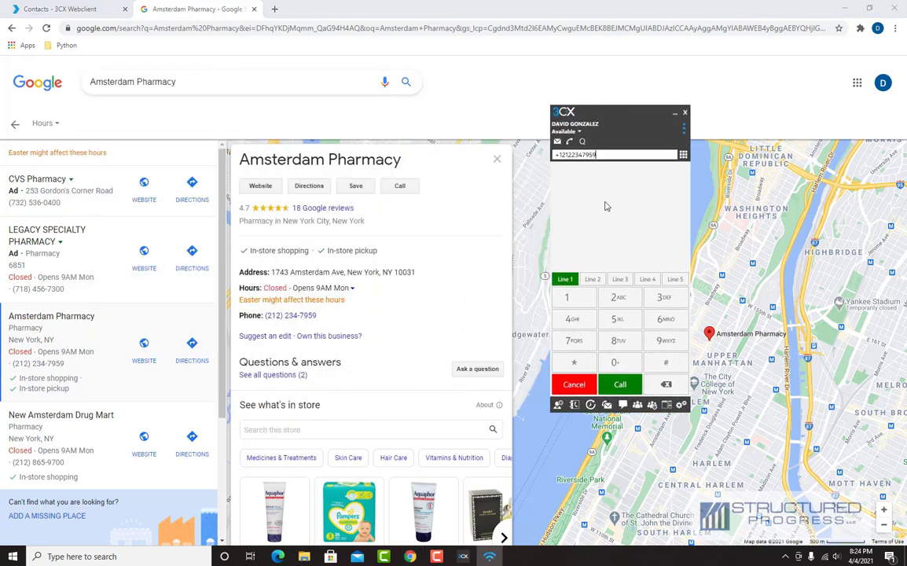
click(629, 383)
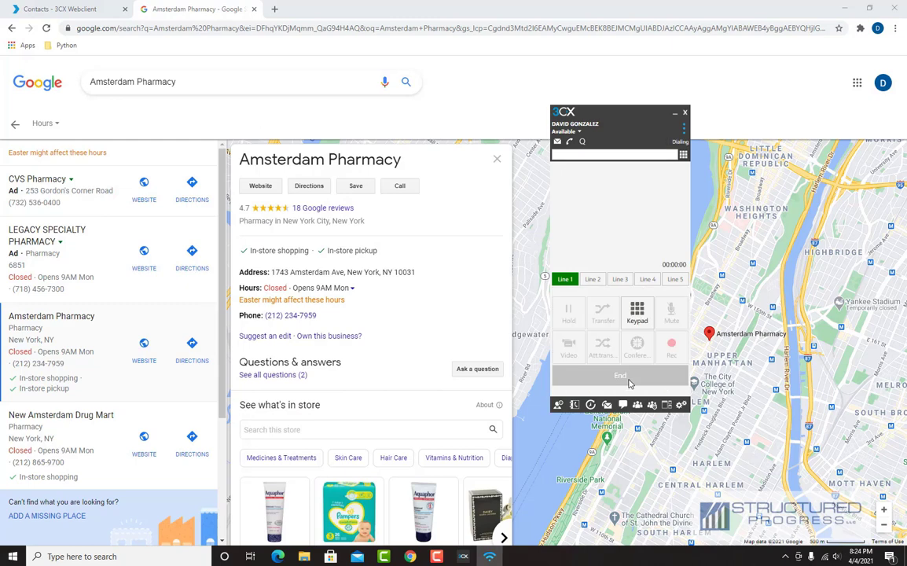
click(630, 380)
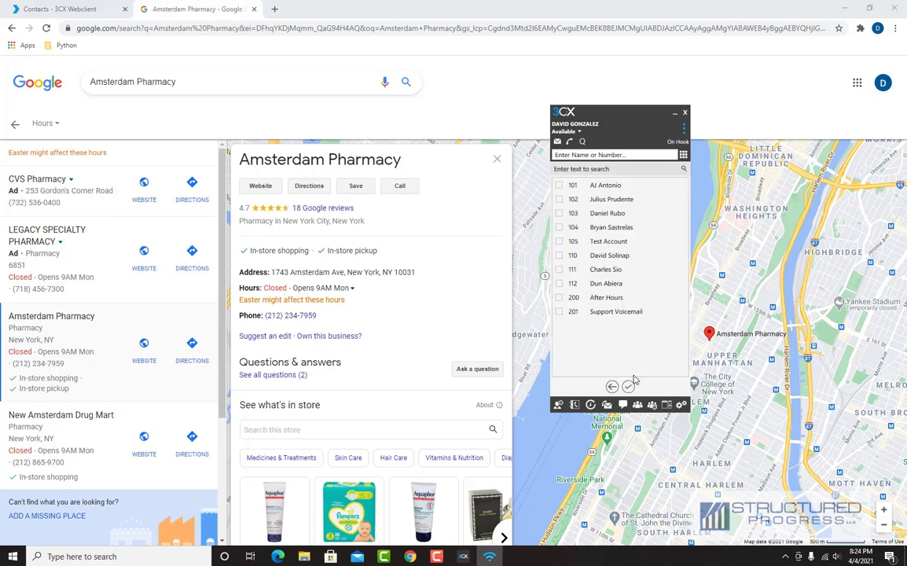
click(686, 114)
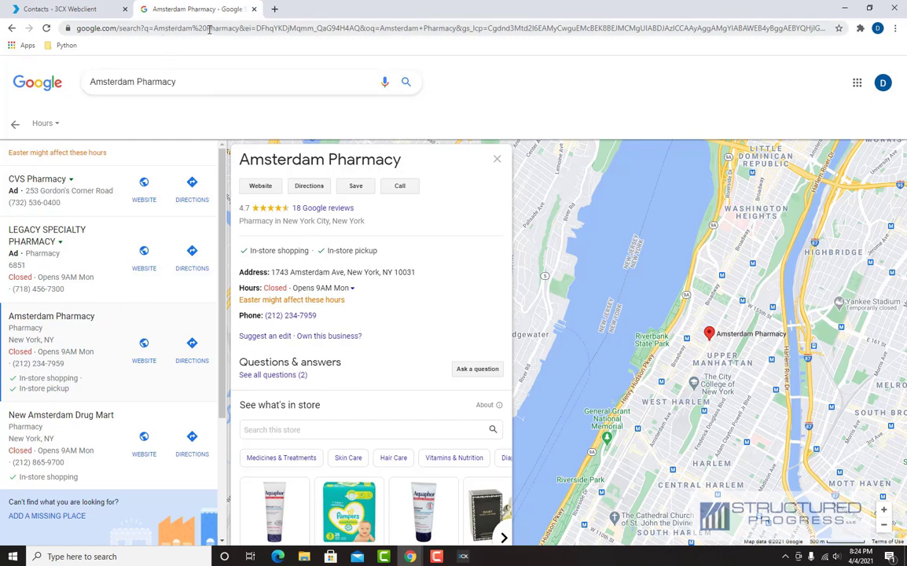
- Go to the Freshdesk login page and log in
click(202, 29)
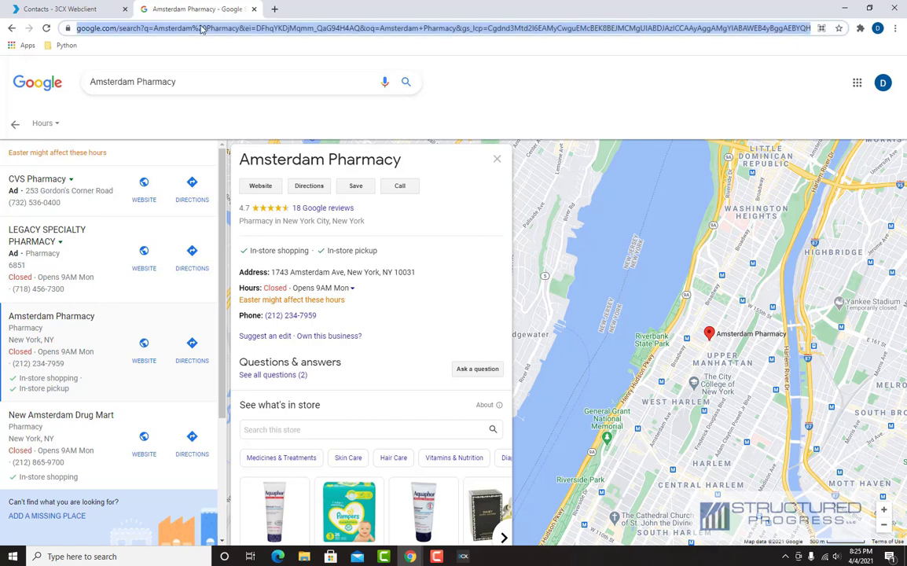
text(freshdes)
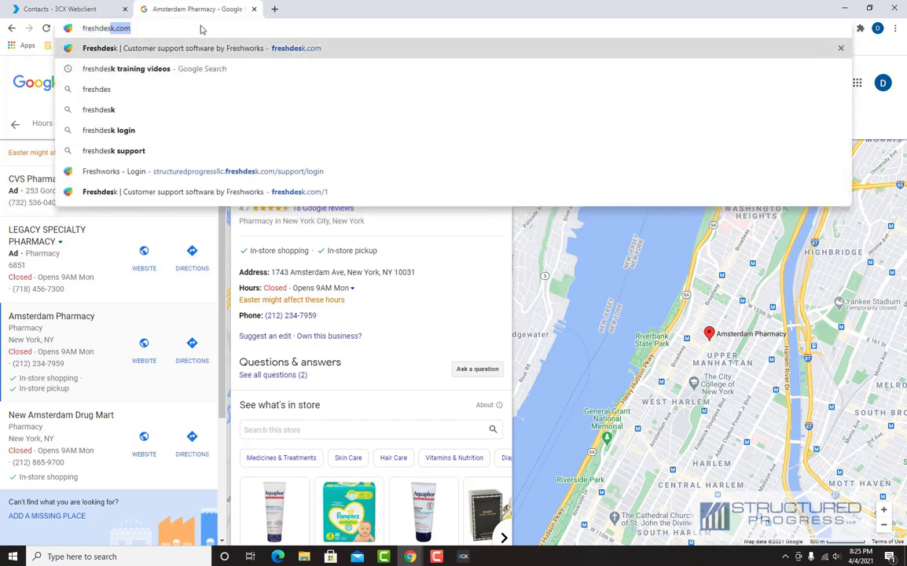
key(Down)
key(Down)
key(Down)
key(Down)
key(Down)
key(Down)
key(Return)
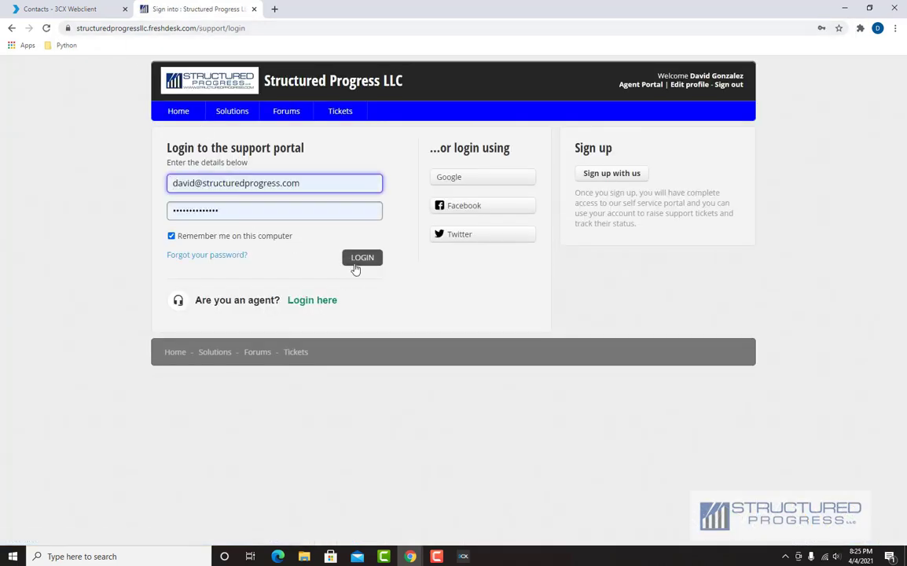
click(354, 264)
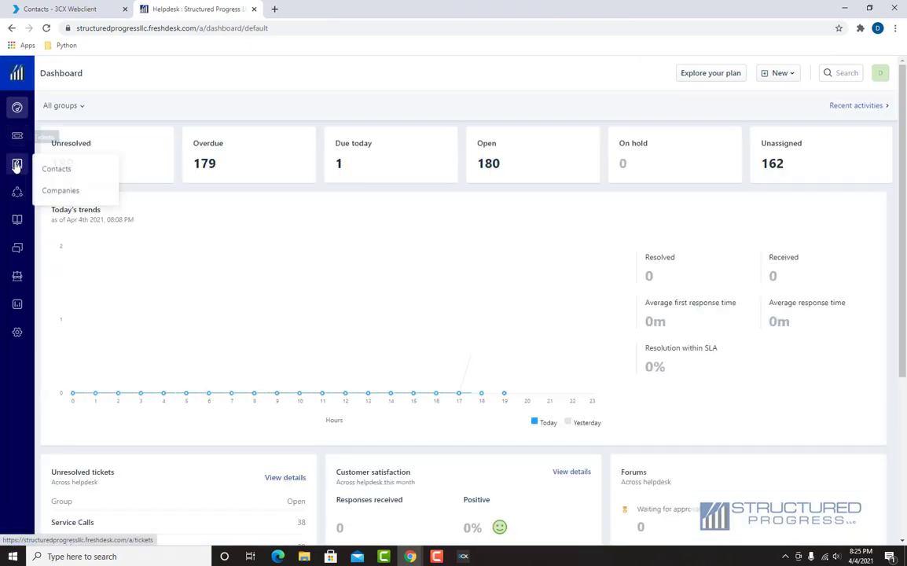
- Open the Unix CCTV contact from Freshdesk's Contacts list
click(17, 165)
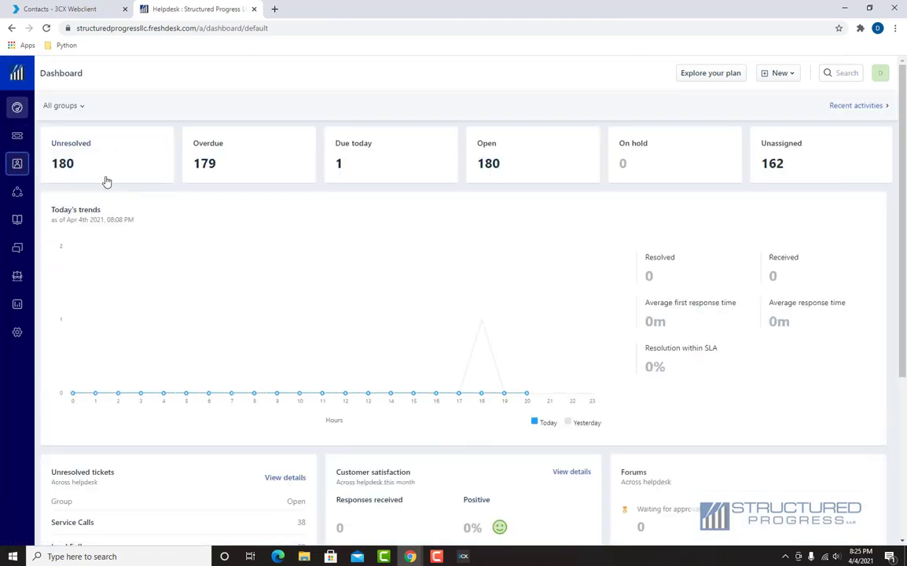
mouse_move(19, 168)
click(56, 173)
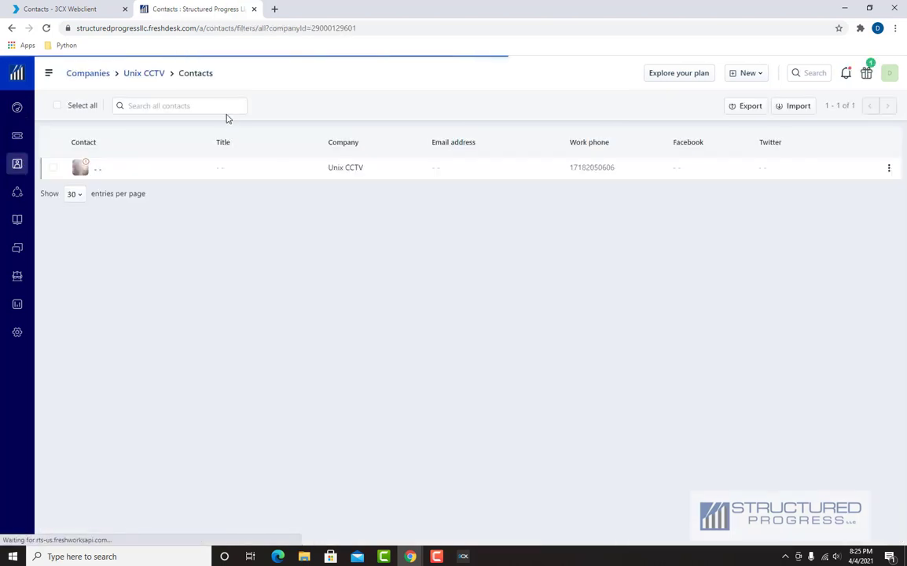
click(212, 110)
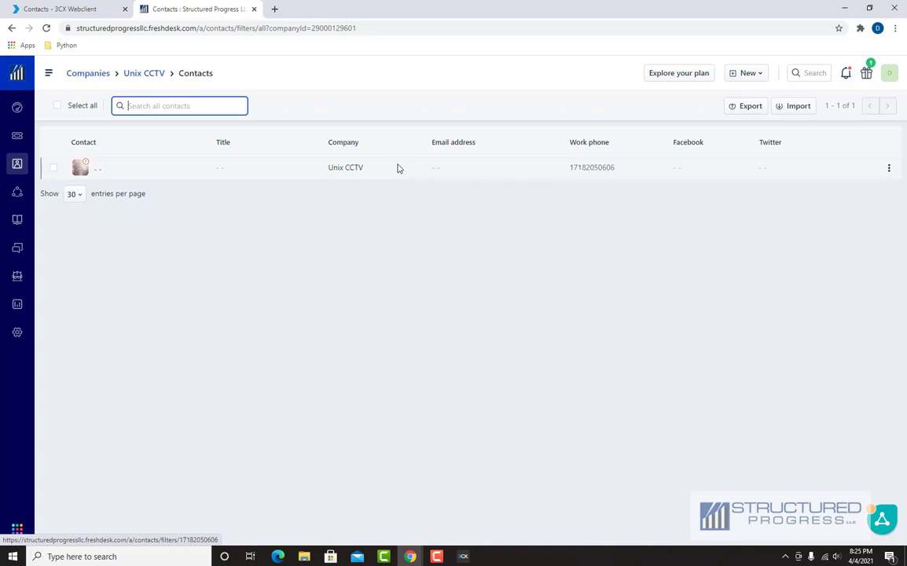
click(92, 168)
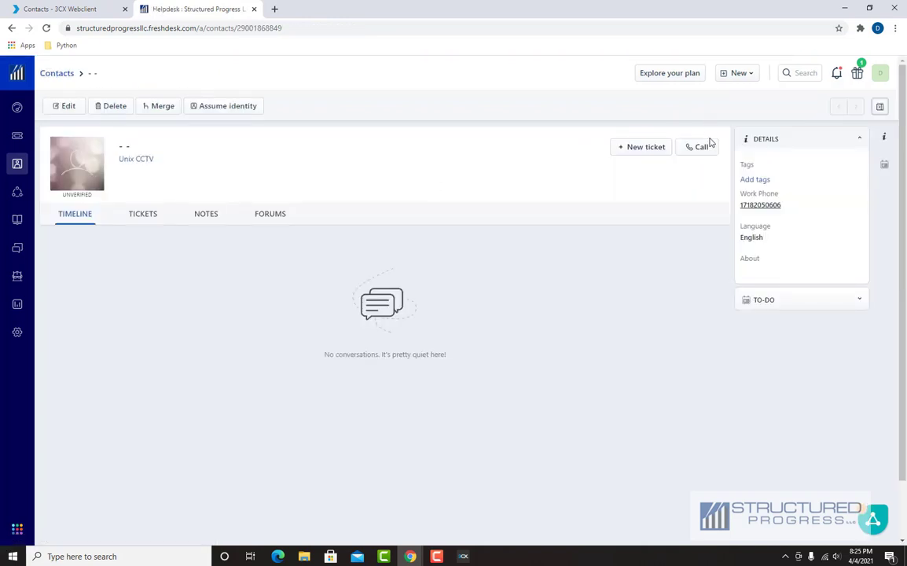
- Call the contact's work phone via 3CXPhone, then close the call window
click(701, 149)
click(729, 131)
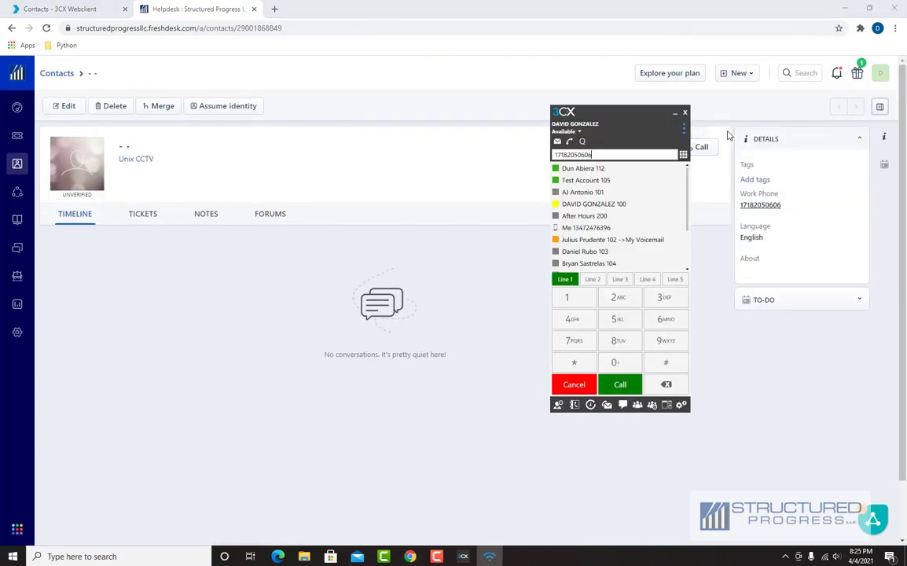
click(618, 385)
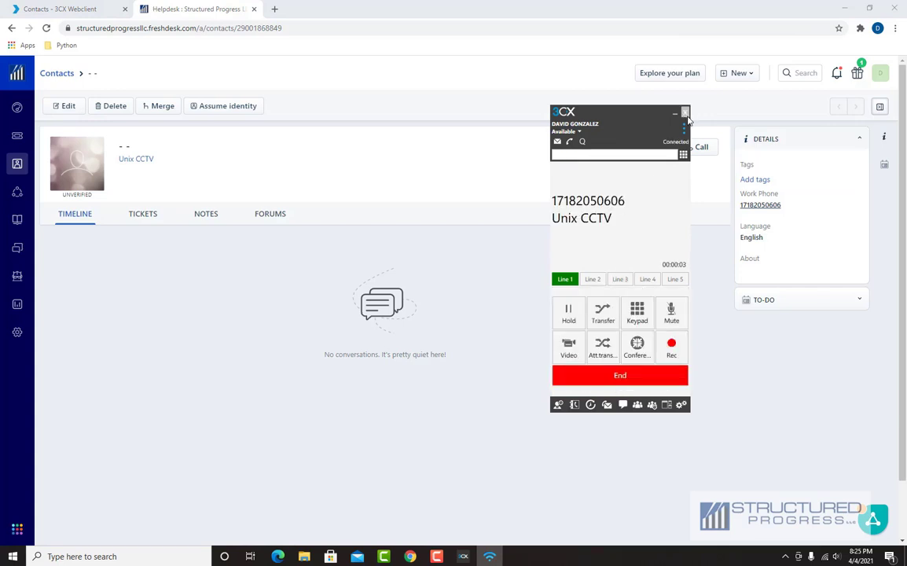
click(686, 114)
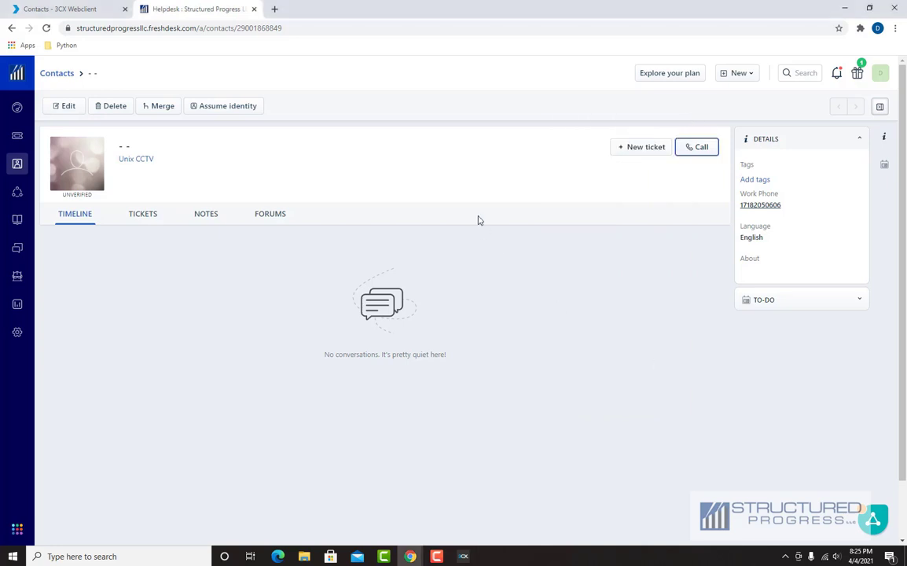
- Close the Freshdesk tab and bring the 3CX phone window to the centre-left
click(254, 9)
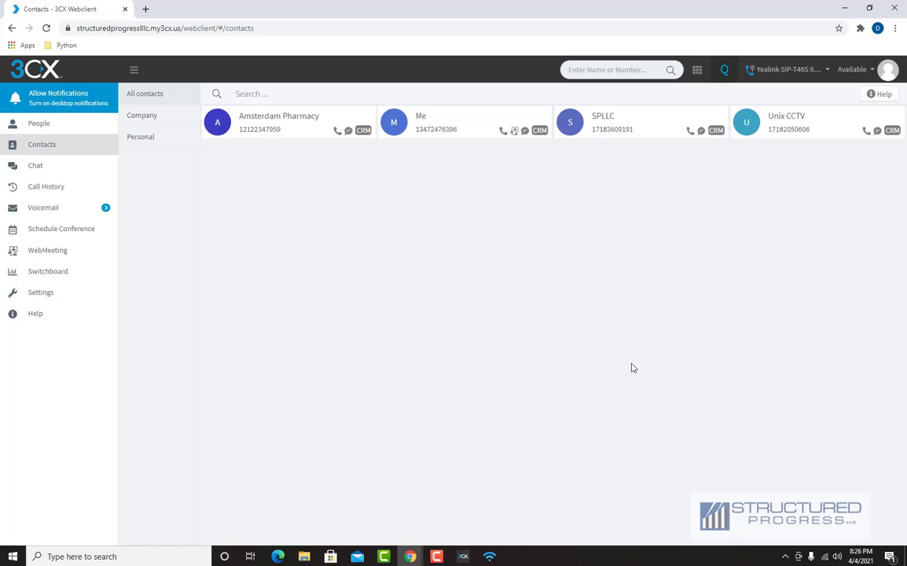
click(495, 557)
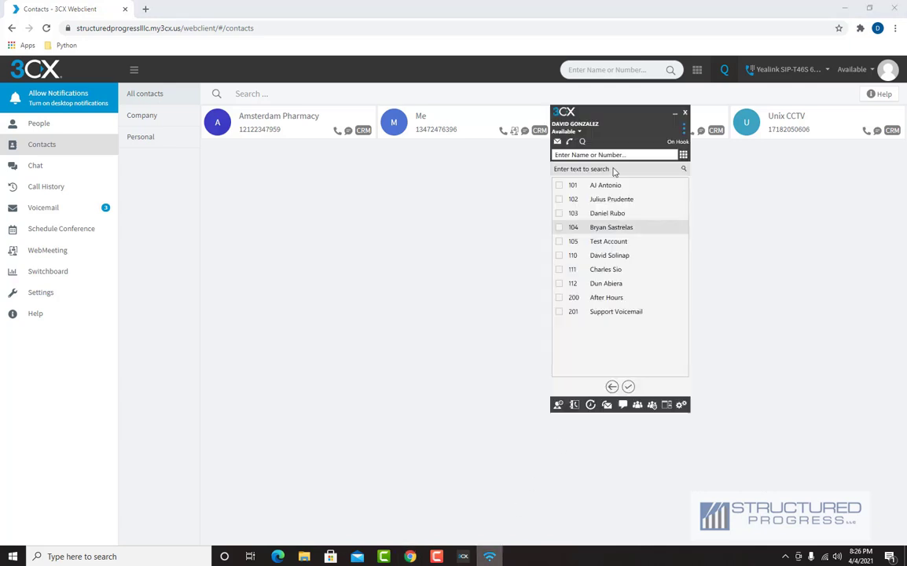
drag(618, 118, 414, 157)
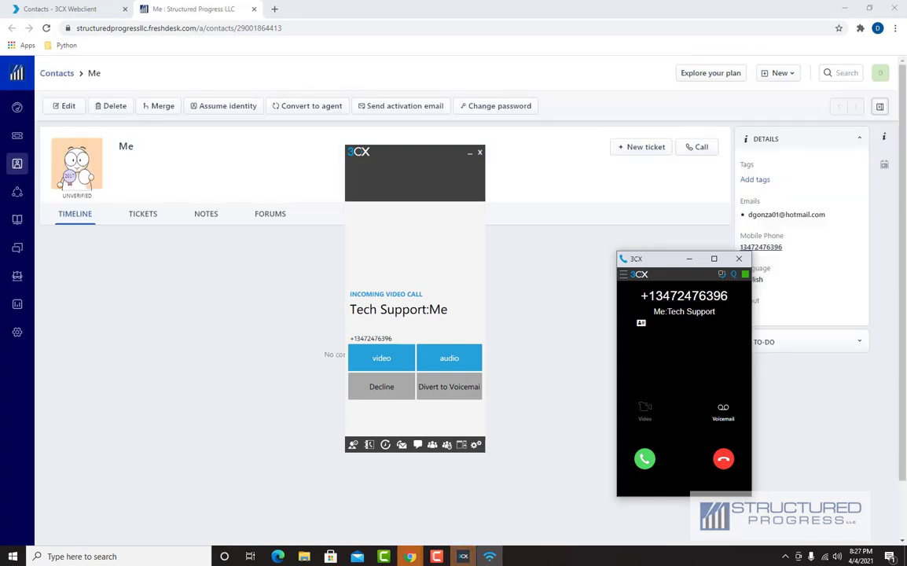
- Move the incoming Tech Support:Me call window higher on the screen
drag(667, 268, 658, 197)
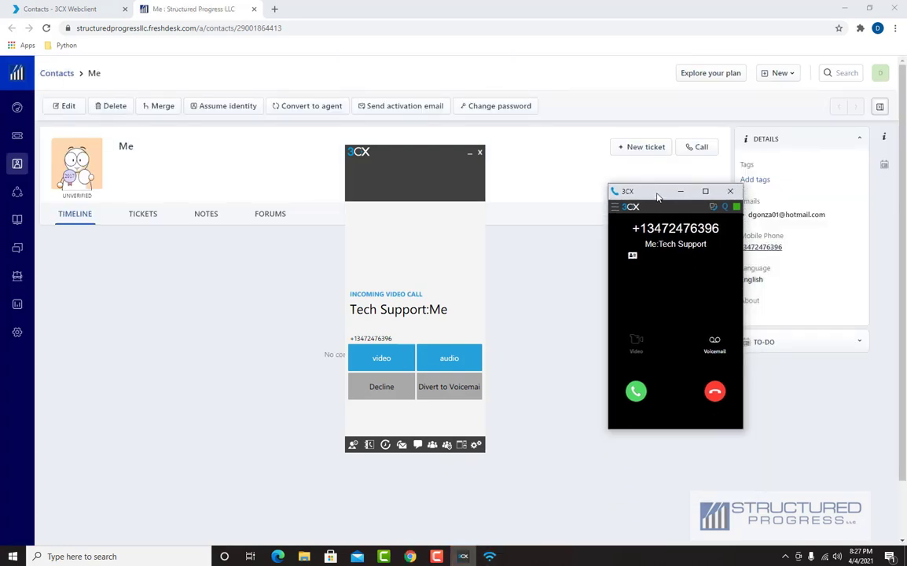